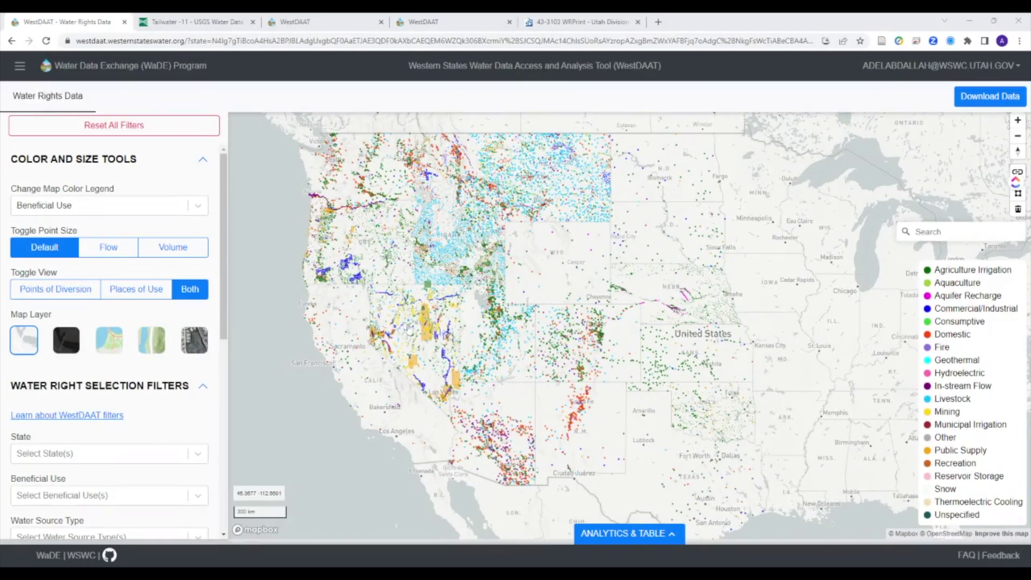
Step: Preview the charts, then try Owner Classification and Water Source Type colourings before returning to Beneficial Use
left_click(589, 535)
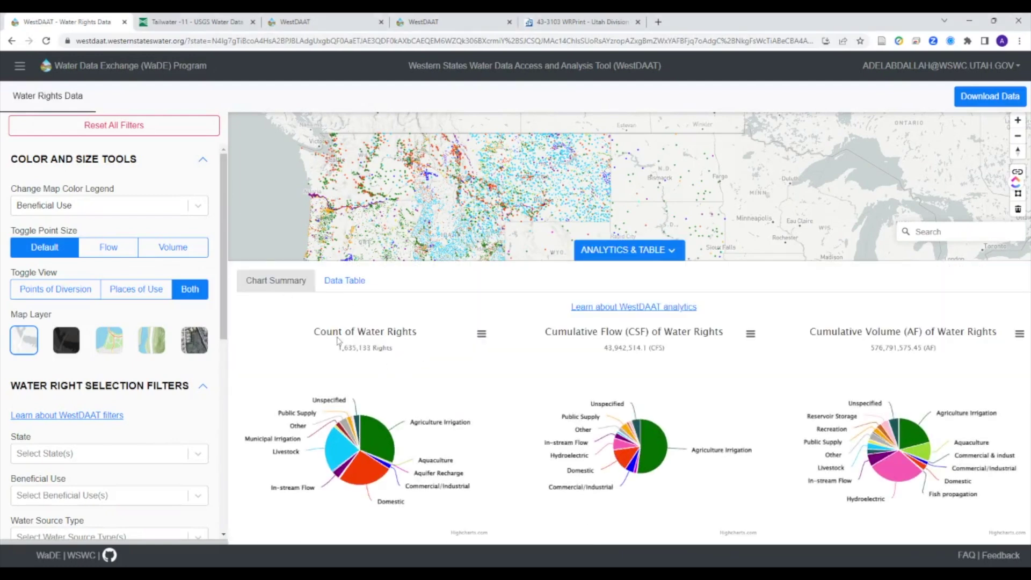
left_click(617, 256)
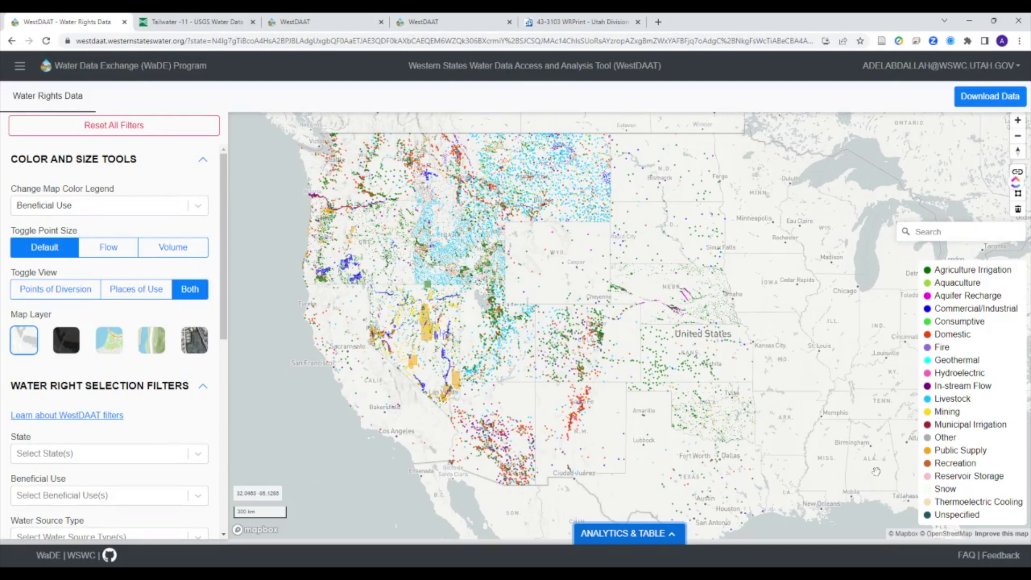
left_click(64, 206)
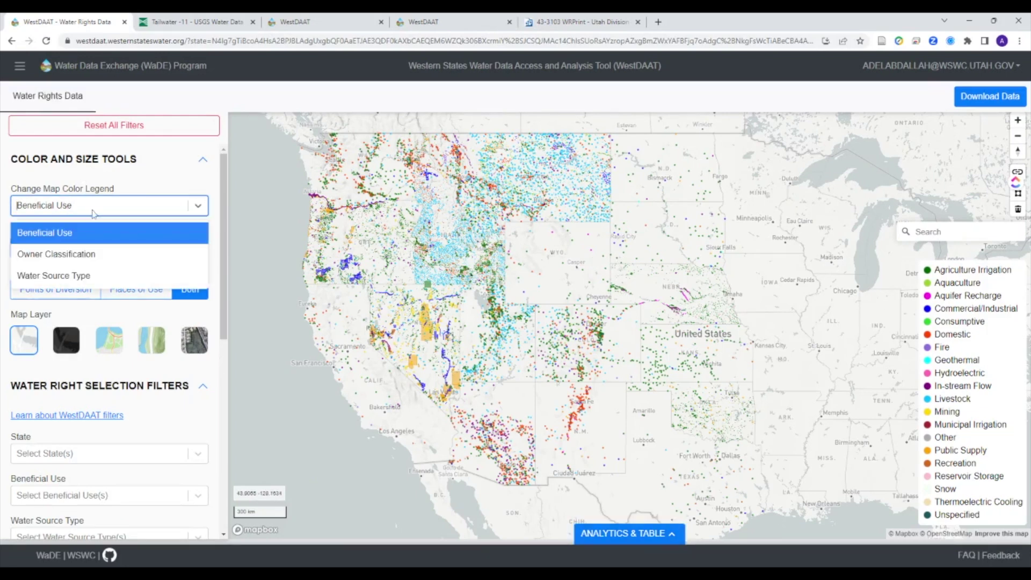
left_click(91, 250)
left_click(107, 208)
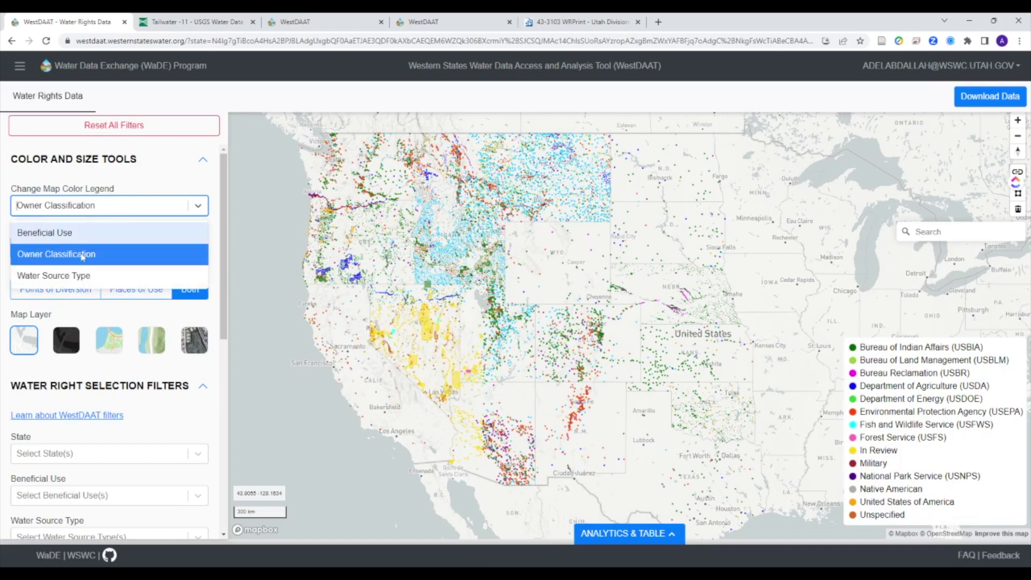
left_click(85, 273)
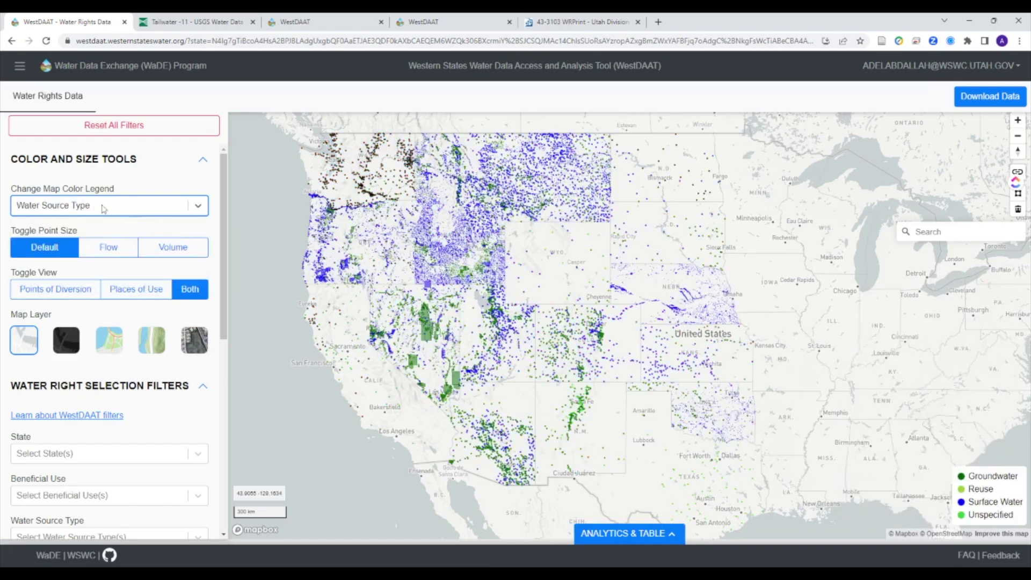
left_click(104, 209)
left_click(45, 233)
Step: Show only places of use and zoom in on an irrigated parcel near Brigham City
left_click(56, 289)
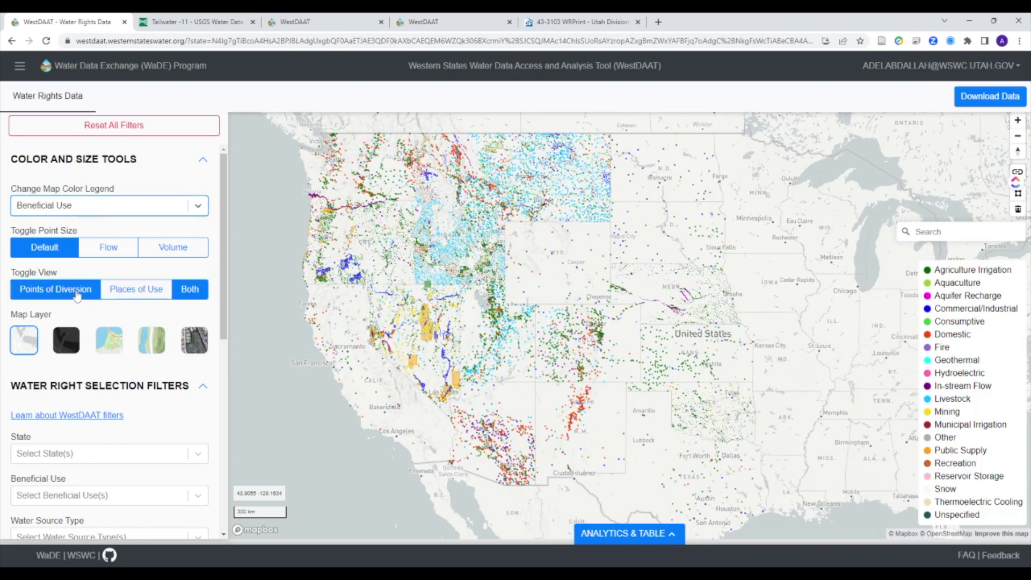
left_click(141, 298)
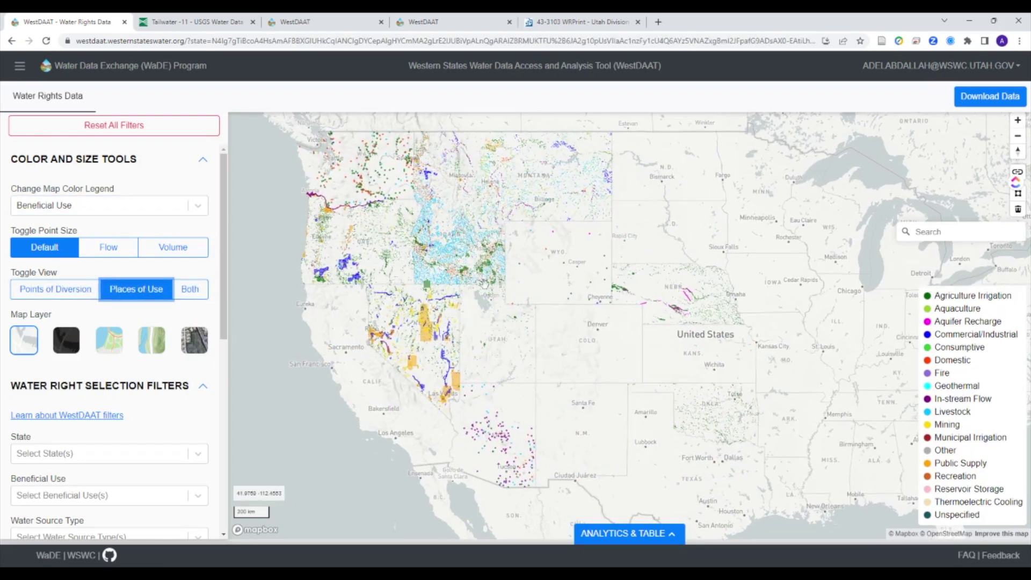
scroll(481, 284, "up", 5)
scroll(485, 285, "up", 5)
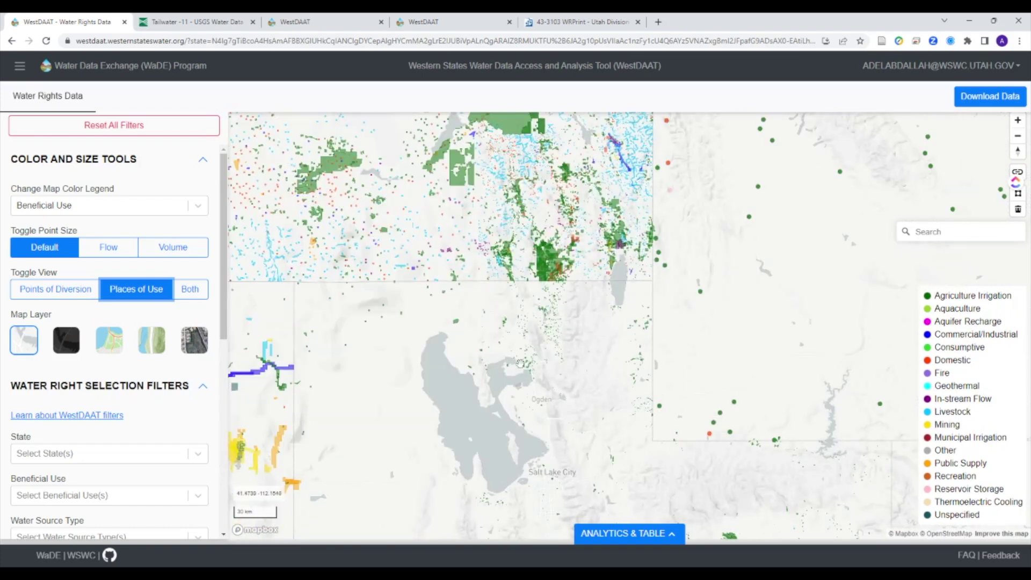
left_click(525, 371)
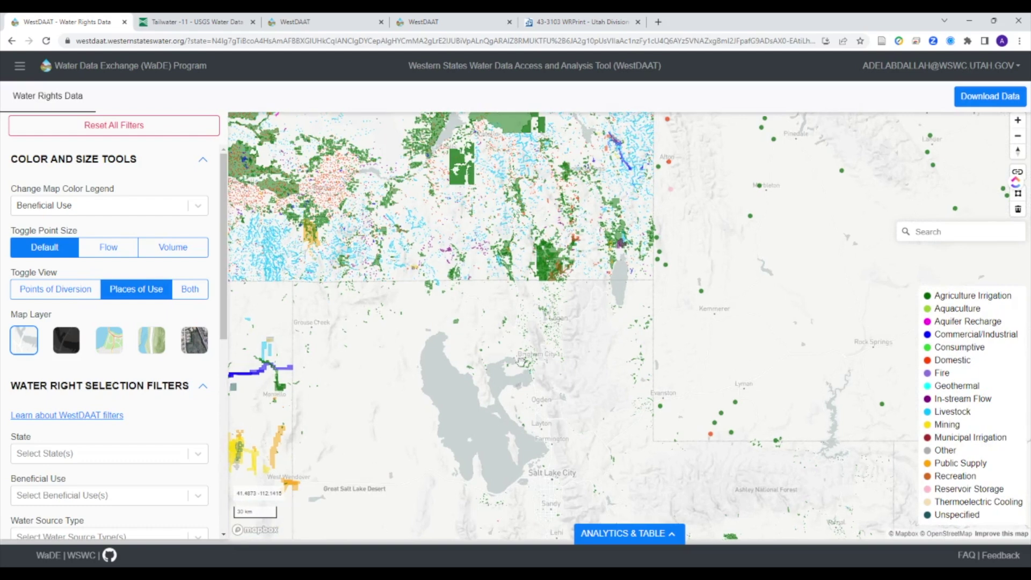
scroll(526, 371, "up", 5)
Step: Open the irrigated parcel's details and review the WaDE landing page for water right 29-3495
left_click(526, 374)
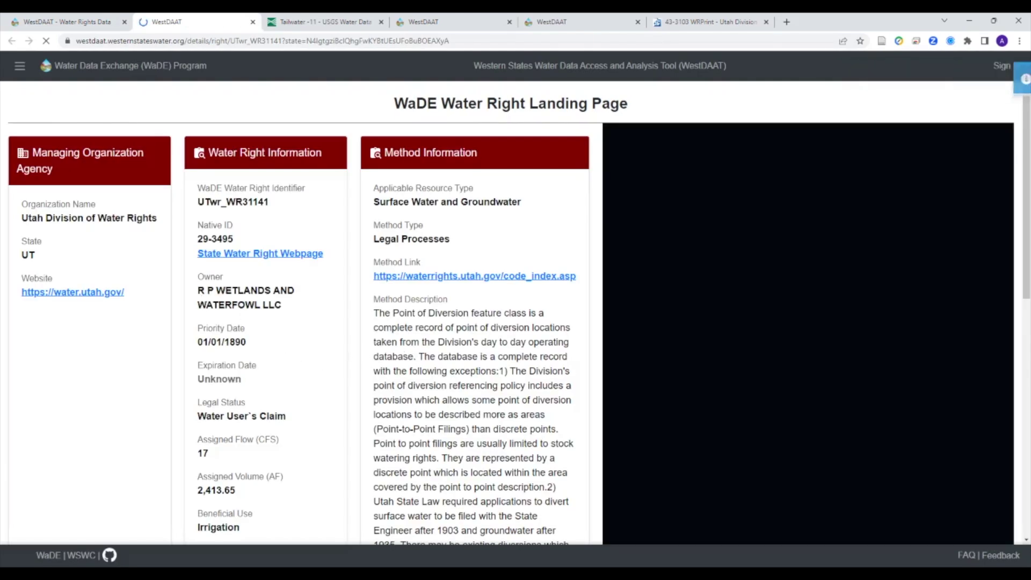
left_click_drag(196, 289, 281, 322)
left_click(290, 335)
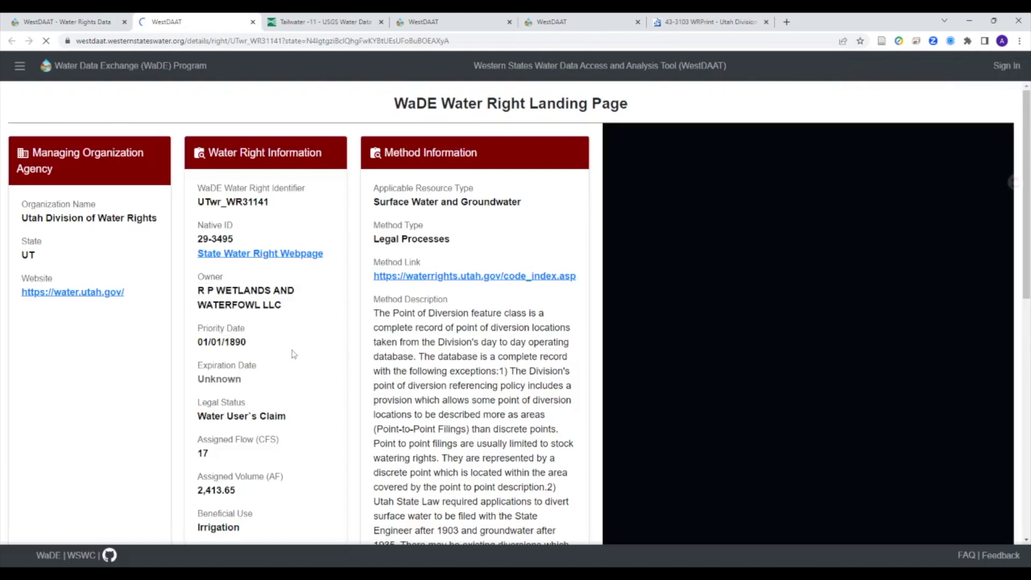
scroll(291, 354, "down", 2)
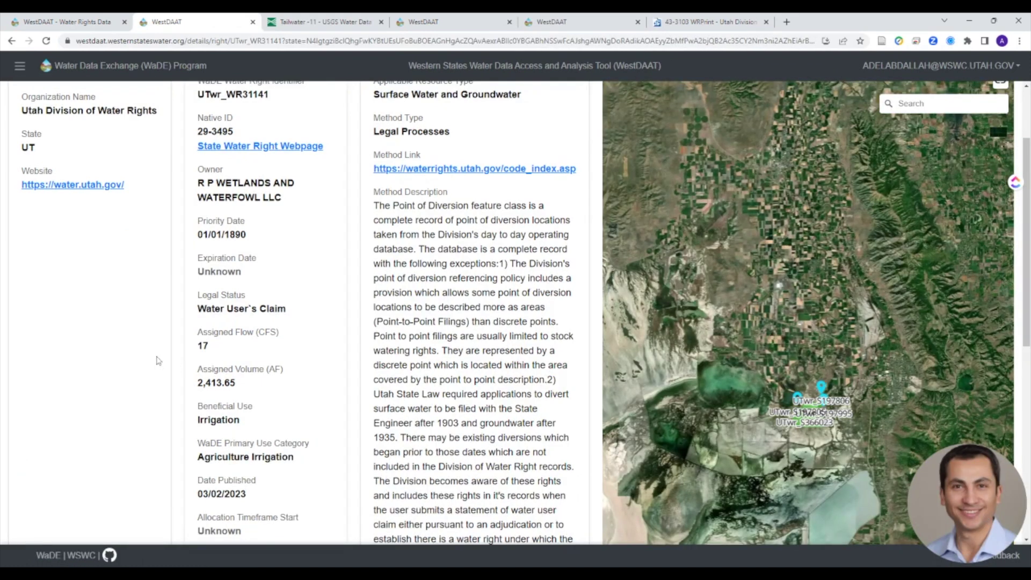
scroll(228, 432, "down", 6)
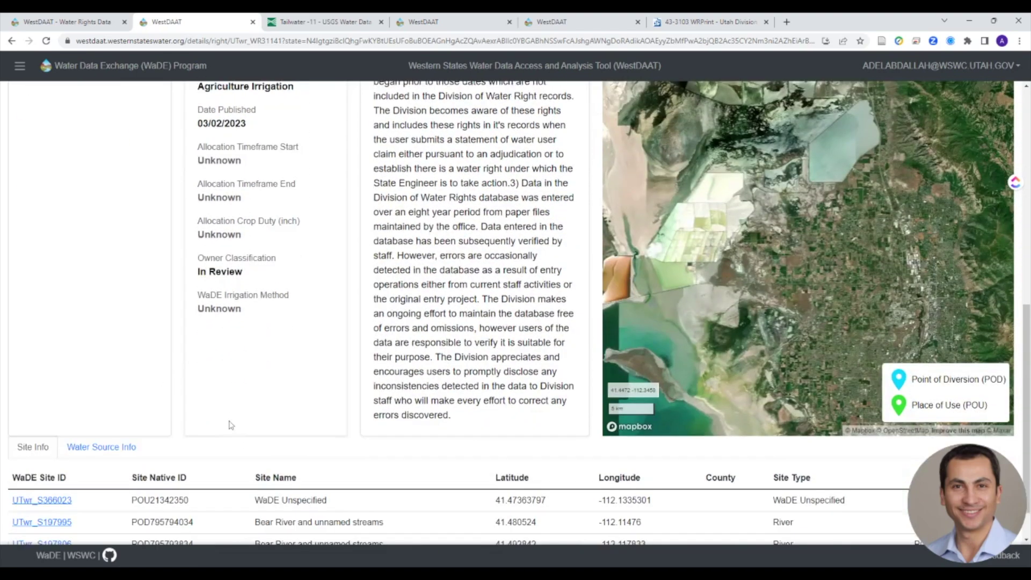
scroll(238, 422, "up", 4)
scroll(758, 293, "up", 3)
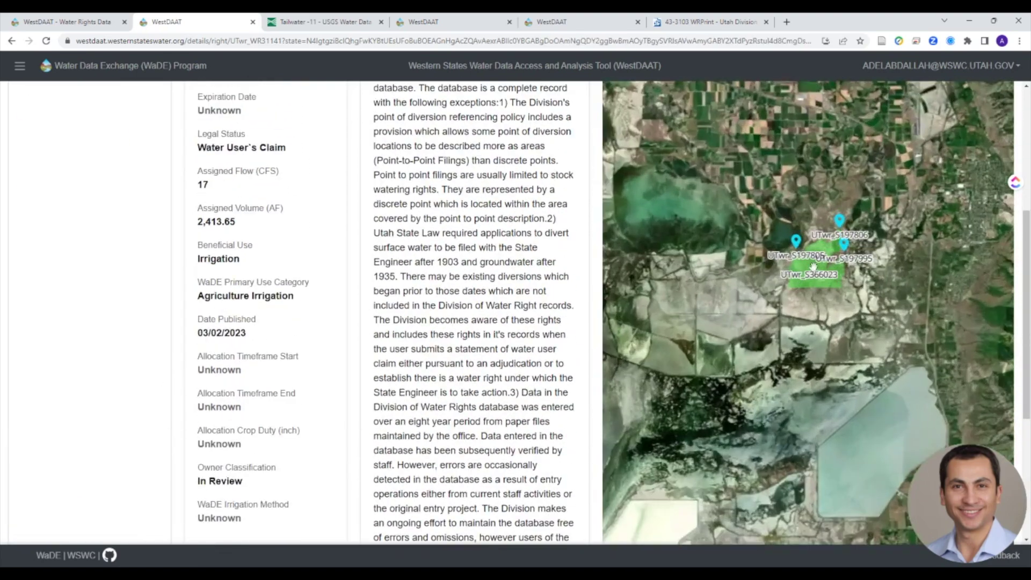
scroll(229, 411, "down", 5)
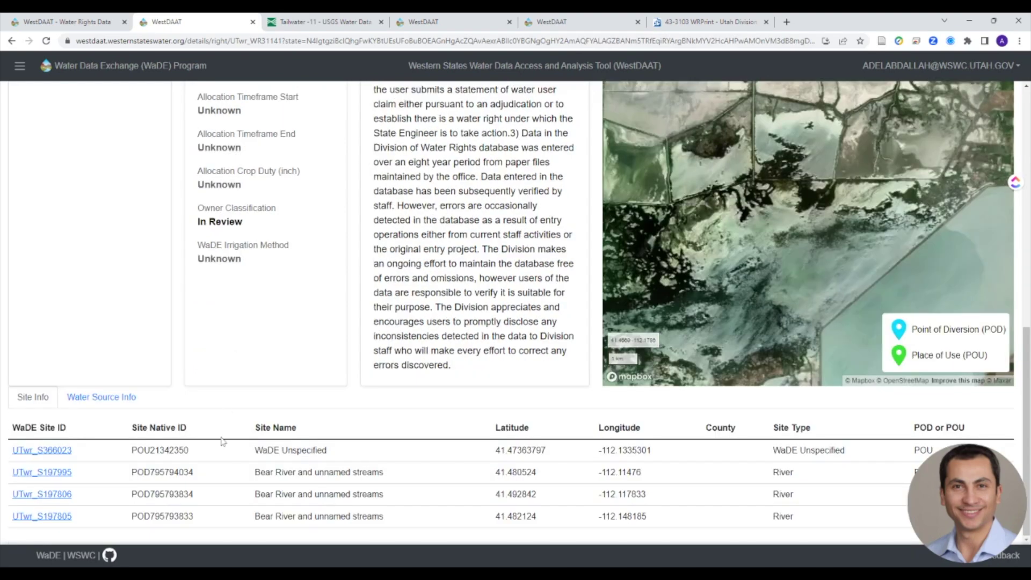
scroll(201, 505, "up", 9)
scroll(204, 269, "up", 1)
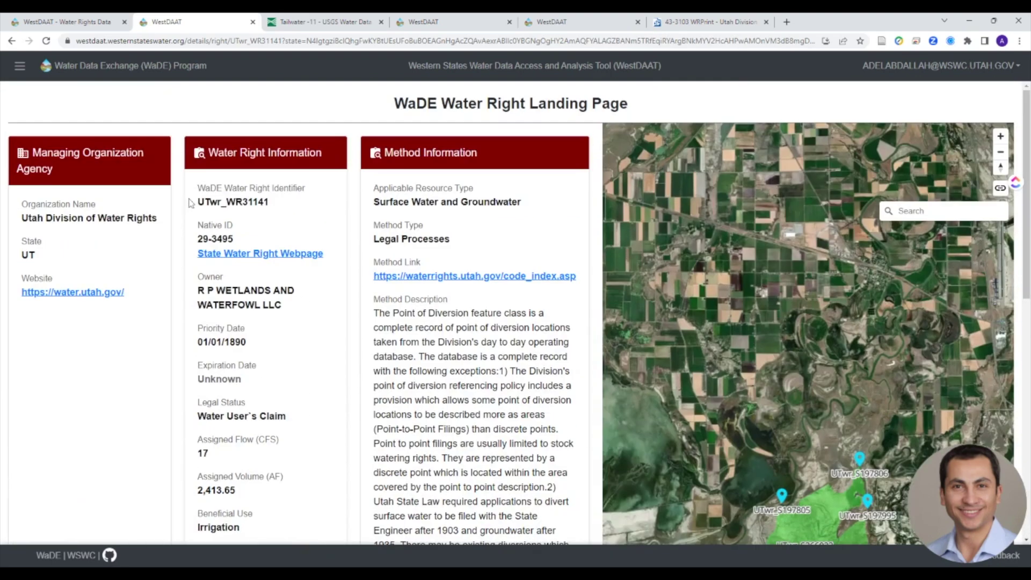
Step: View Utah's state record for right 29-3495, then go back to the WestDAAT map
left_click(263, 254)
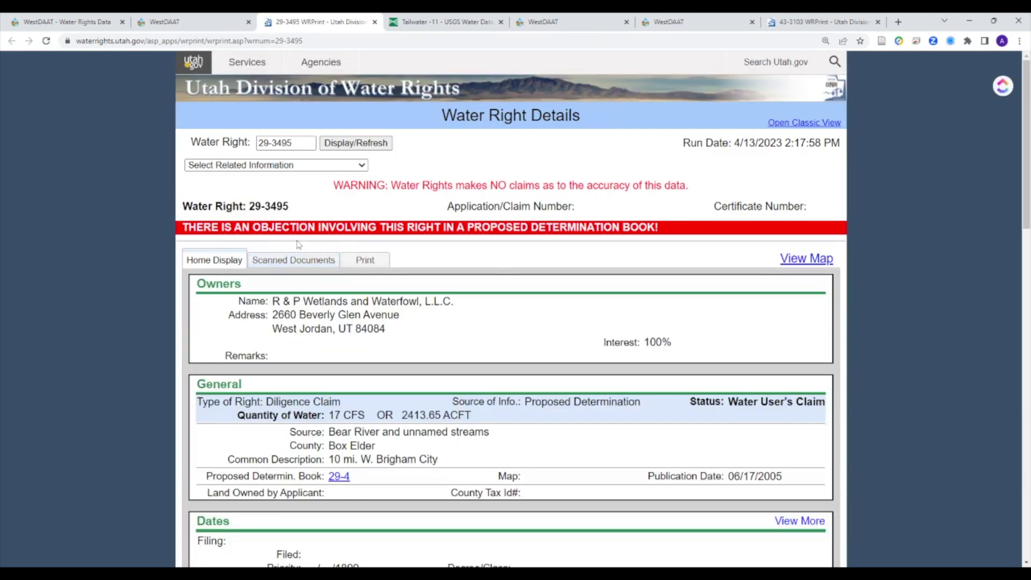
left_click_drag(294, 302, 453, 302)
left_click(154, 21)
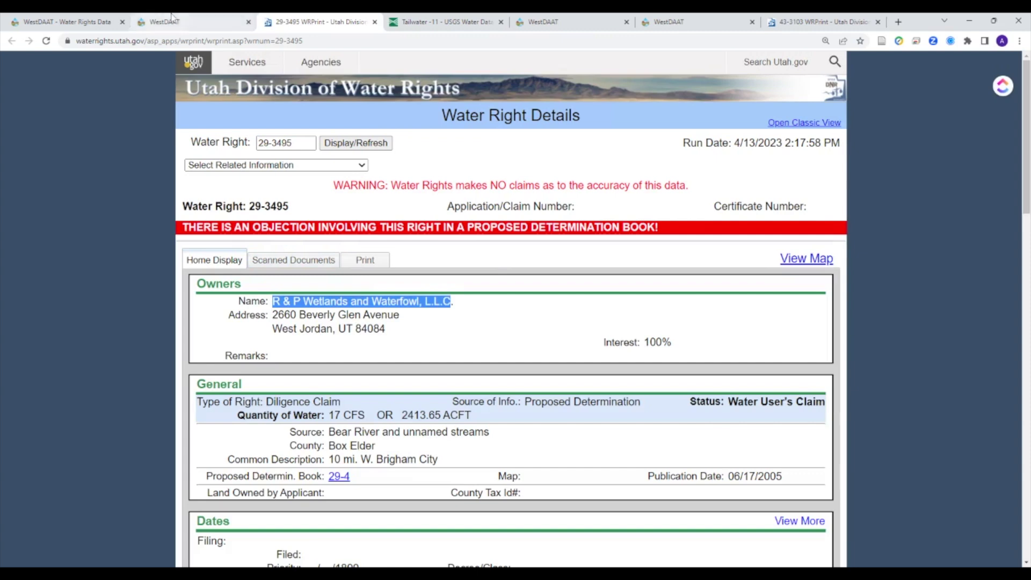
left_click(86, 18)
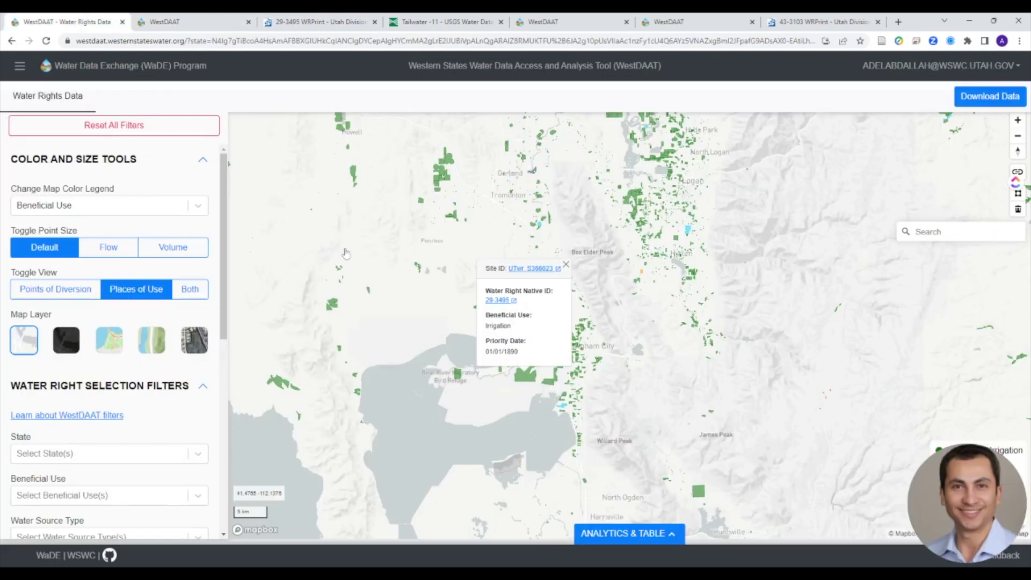
Step: Close the site popup and filter beneficial use to Agriculture Irrigation
left_click(567, 266)
scroll(408, 285, "down", 3)
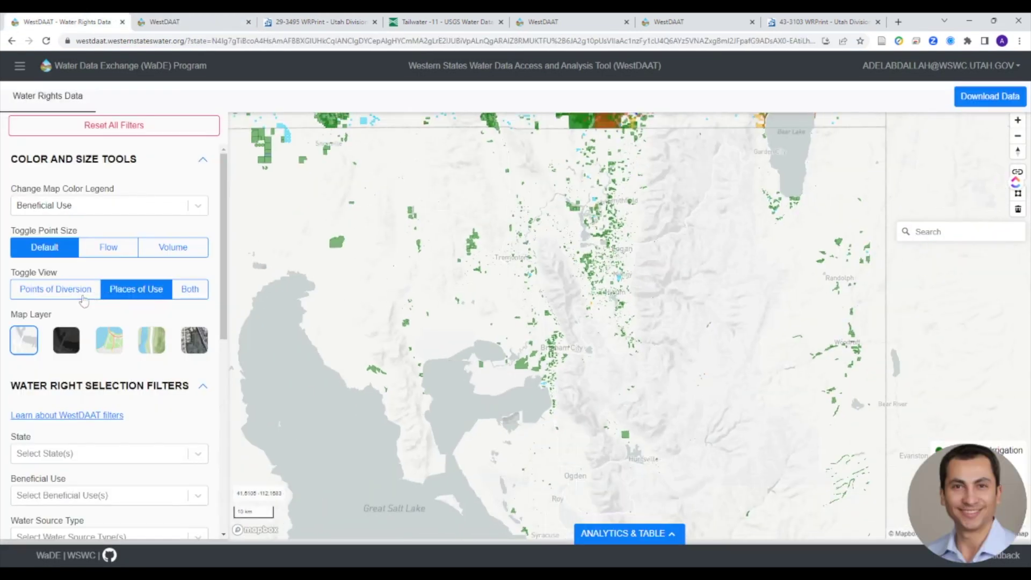
scroll(85, 300, "down", 2)
scroll(78, 351, "down", 2)
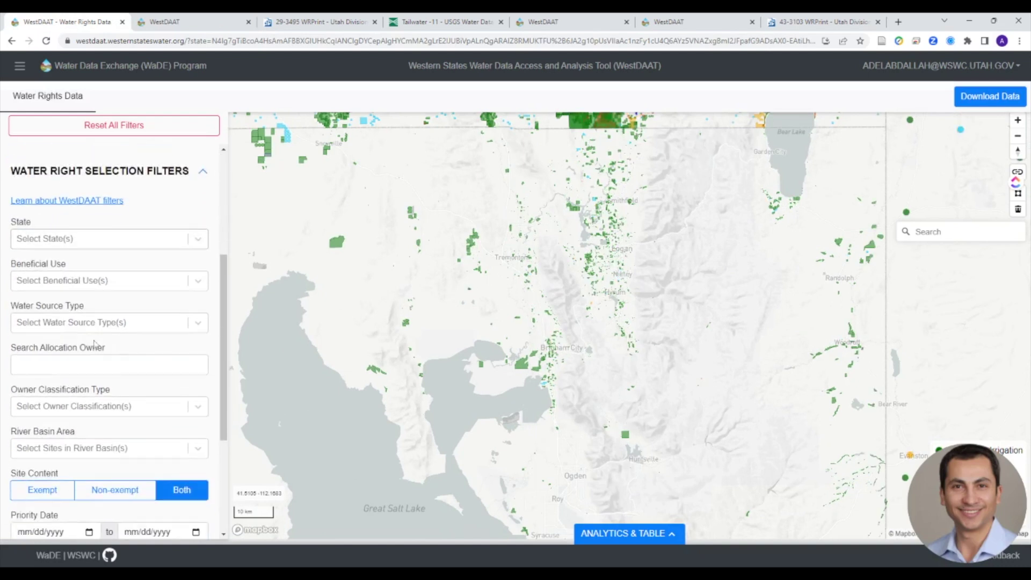
left_click(80, 280)
left_click(71, 410)
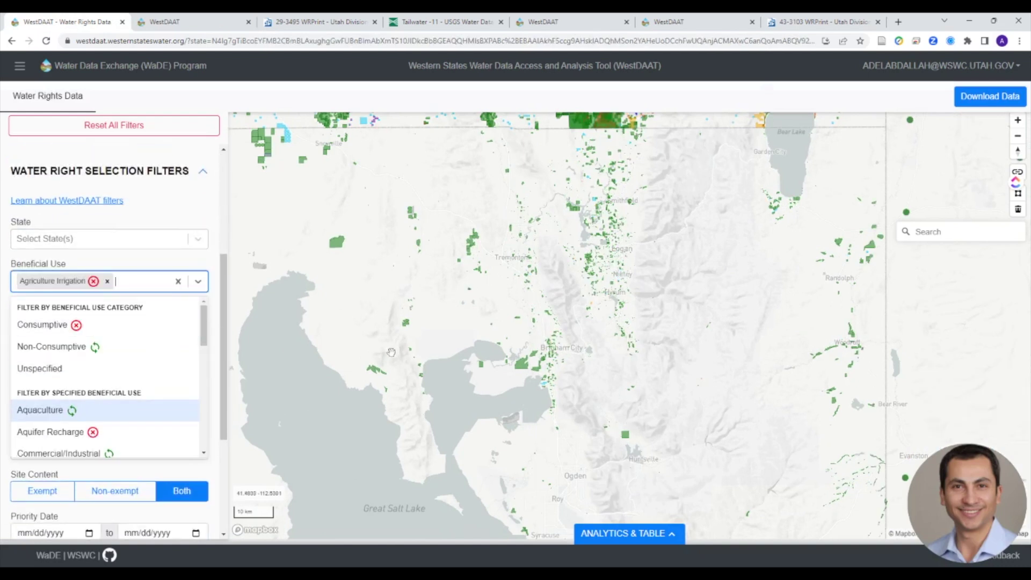
left_click(215, 309)
Step: Limit the map to the Colorado River Basin
scroll(115, 390, "down", 1)
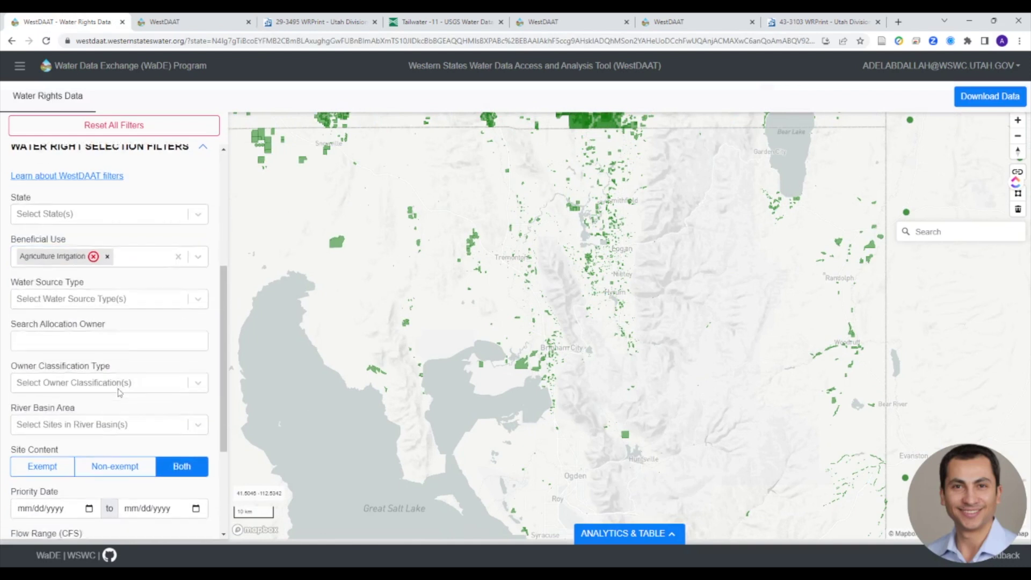
left_click(101, 399)
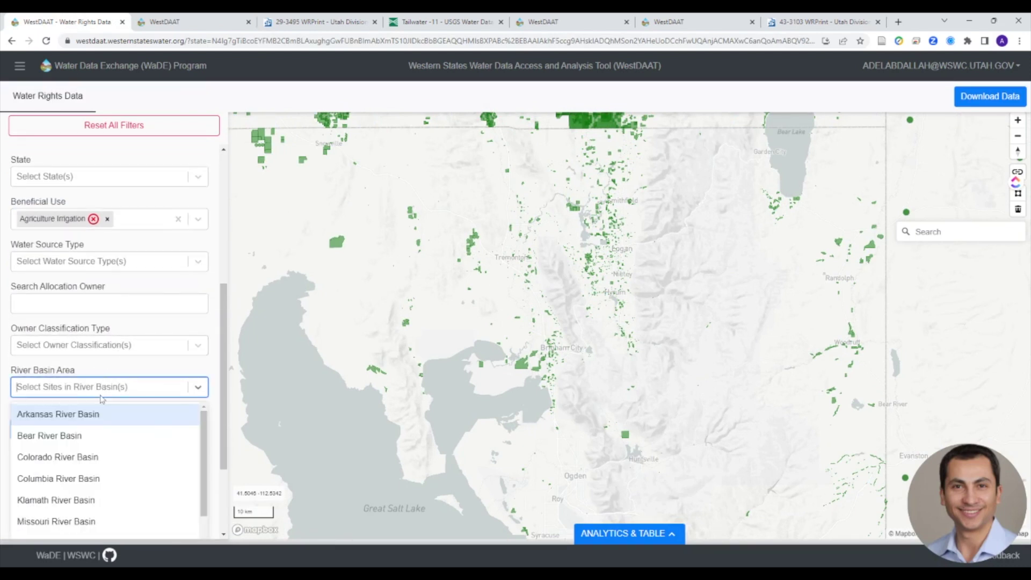
left_click(57, 457)
scroll(445, 352, "down", 3)
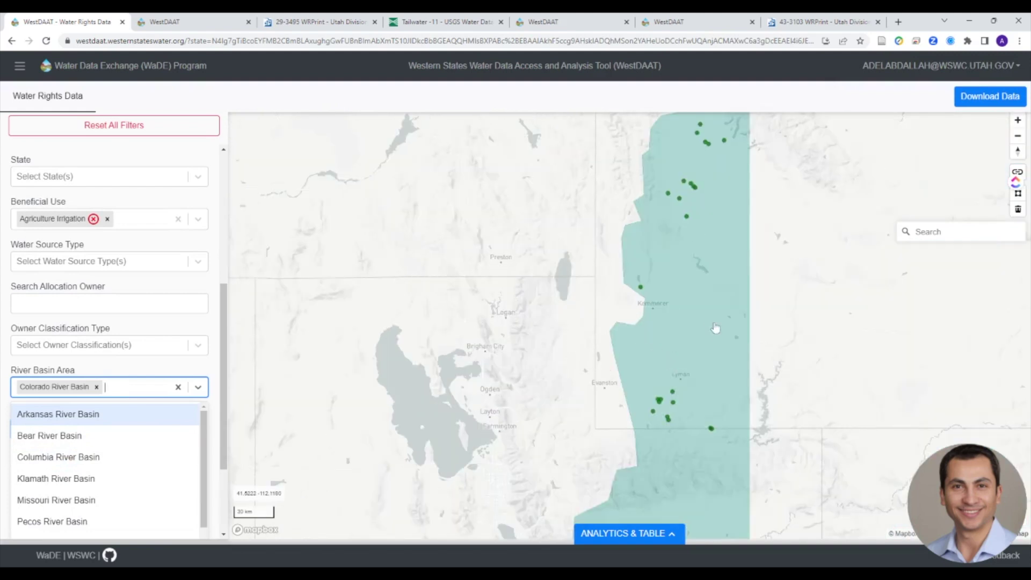
left_click(537, 345)
Step: Show both points of diversion and places of use, framing the whole Colorado River Basin
scroll(537, 346, "down", 3)
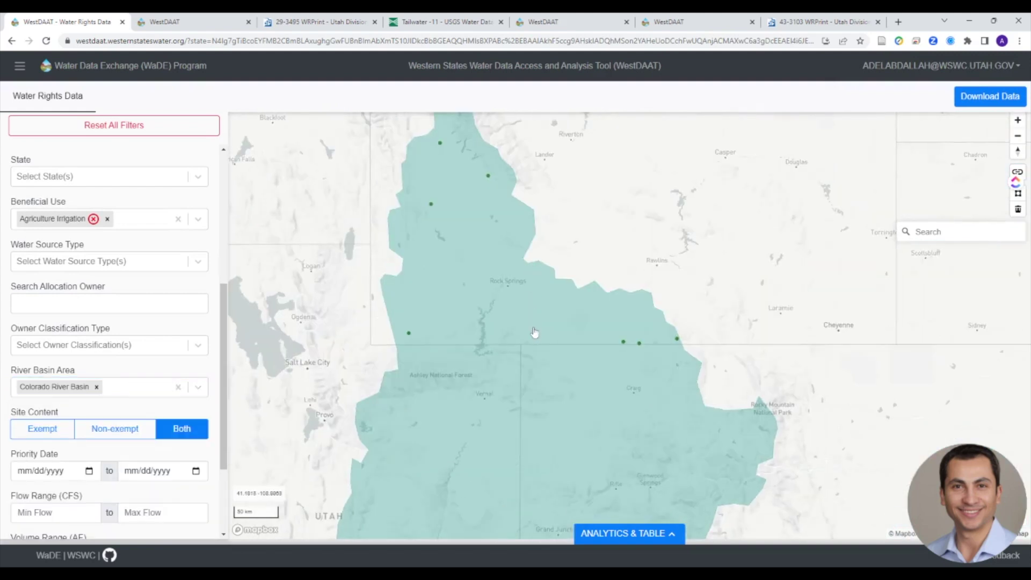
scroll(534, 328, "down", 2)
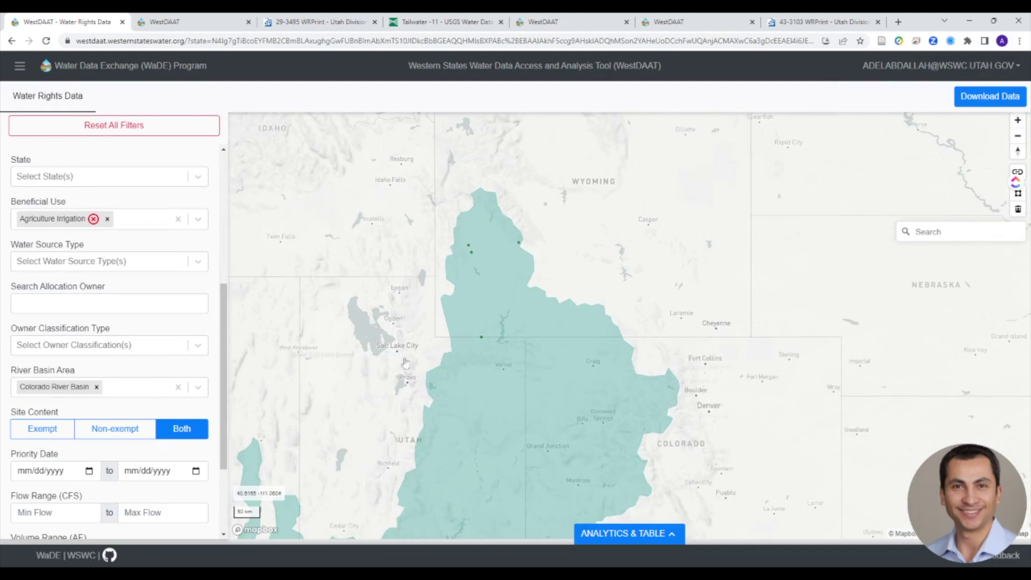
scroll(149, 352, "up", 5)
scroll(145, 353, "down", 2)
scroll(145, 352, "up", 2)
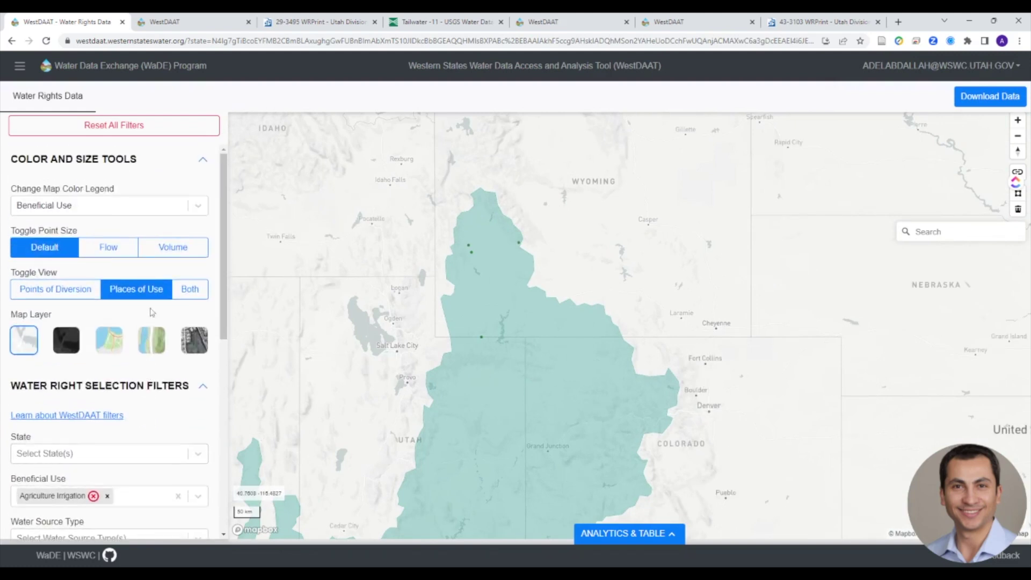
left_click(190, 289)
left_click_drag(520, 415, 562, 316)
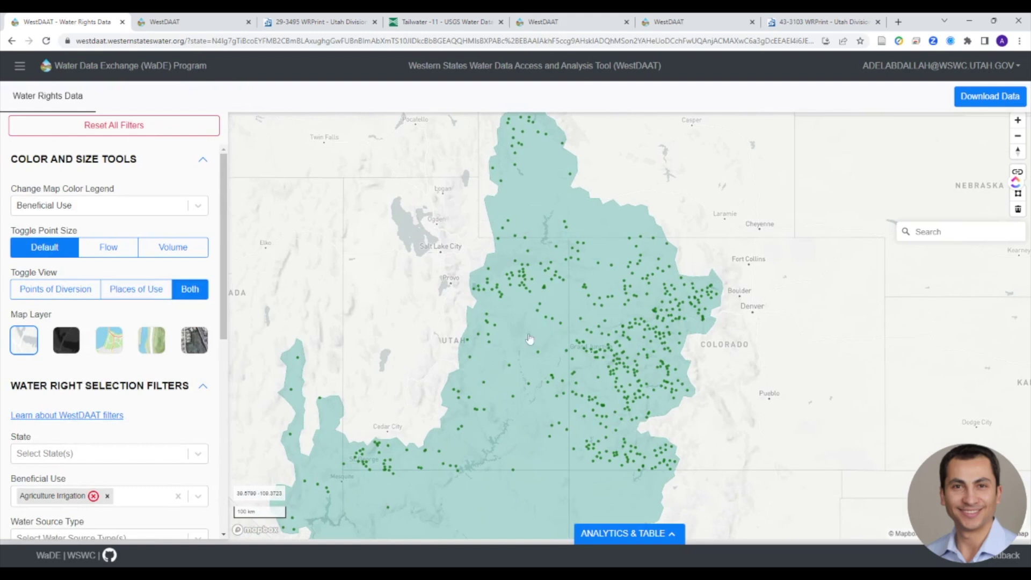
scroll(157, 400, "down", 8)
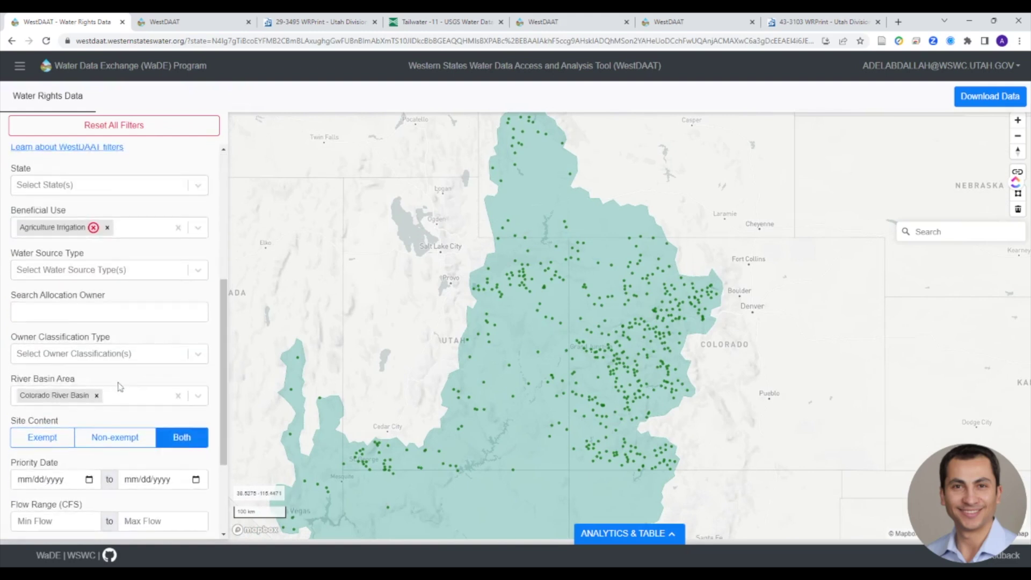
Step: Enter 01/01/1922 as the latest priority date
left_click(134, 345)
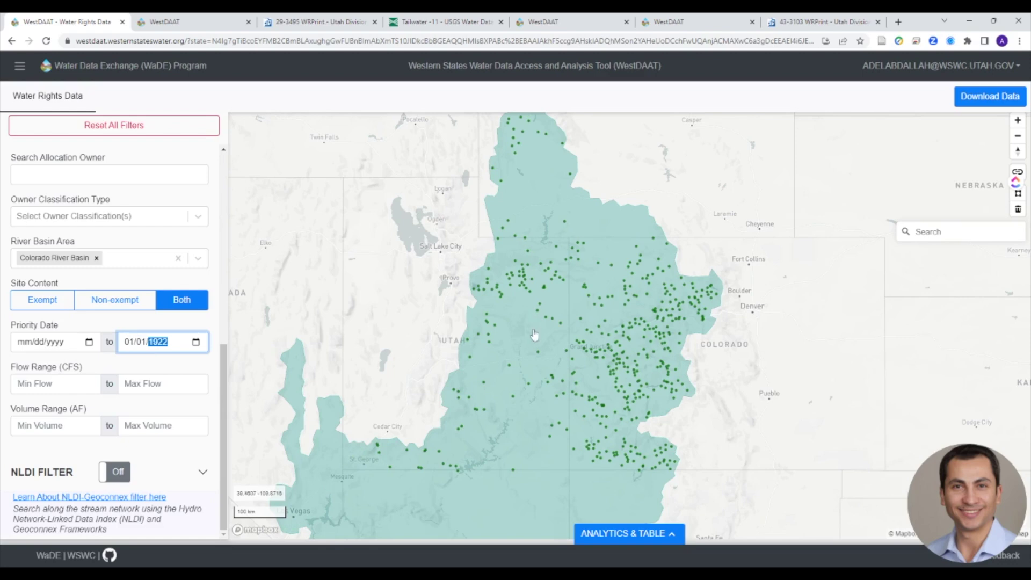
scroll(78, 348, "up", 3)
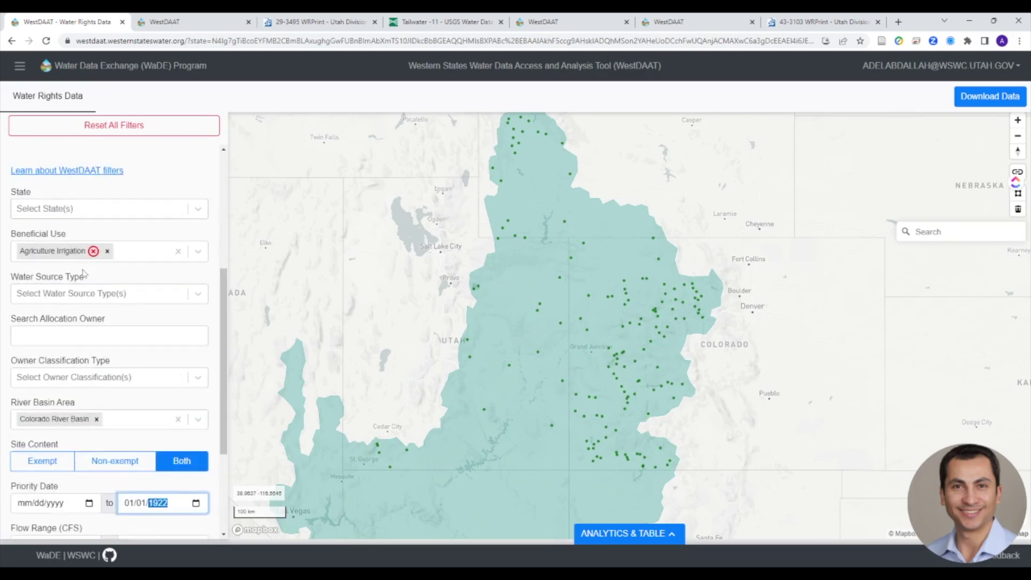
Step: Size points by volume and zoom the map onto western Colorado
scroll(83, 274, "up", 4)
left_click(173, 217)
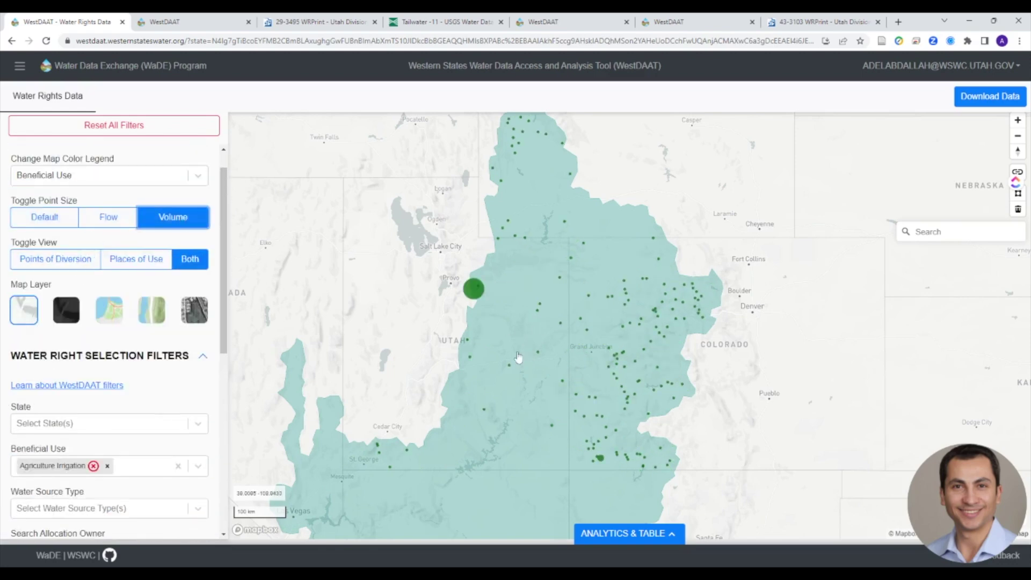
scroll(501, 301, "up", 3)
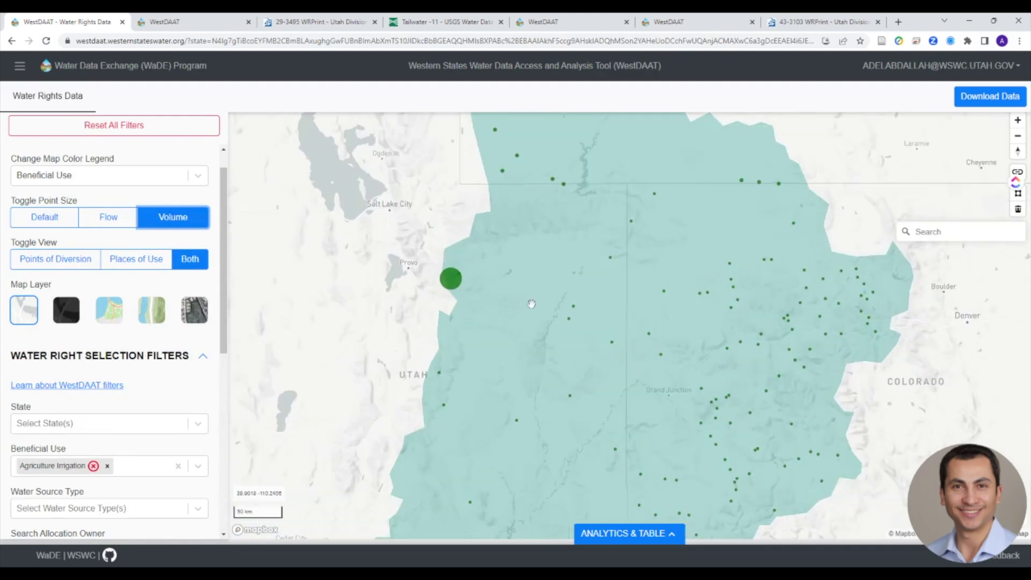
scroll(575, 332, "up", 2)
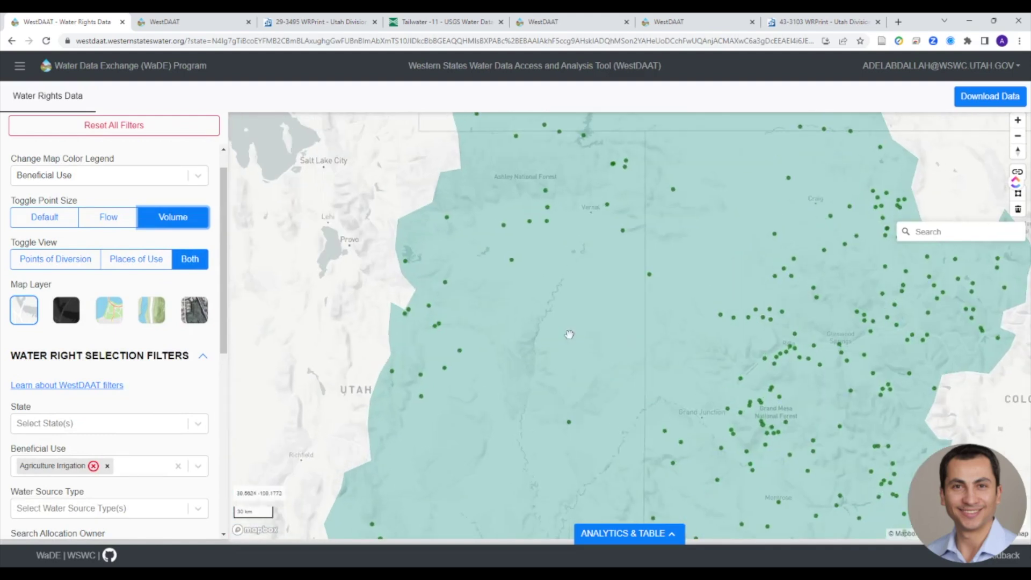
scroll(518, 260, "up", 2)
left_click_drag(519, 261, 472, 326)
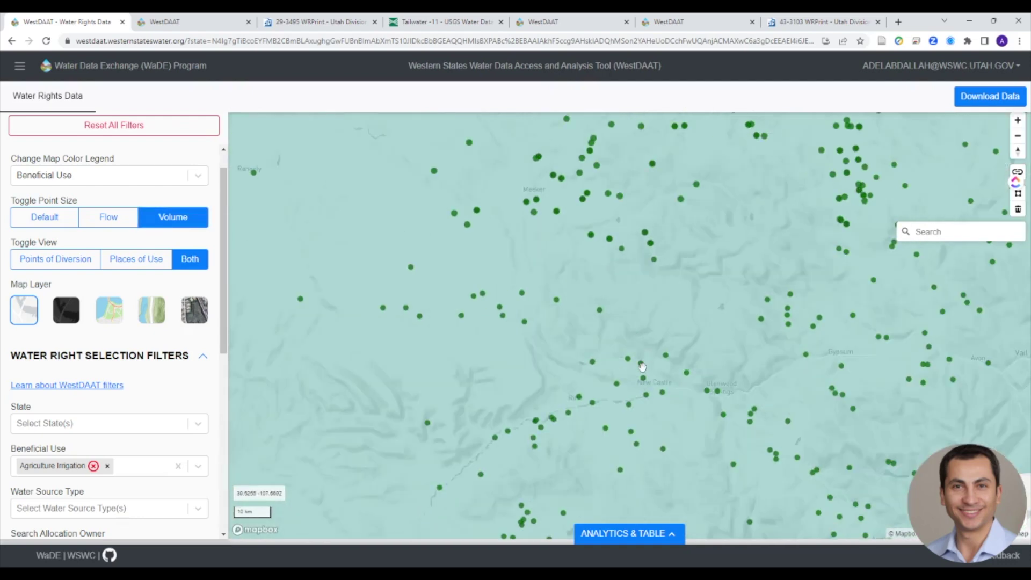
Step: Switch point sizing to flow and open details for site COwr_S84759
scroll(603, 342, "up", 2)
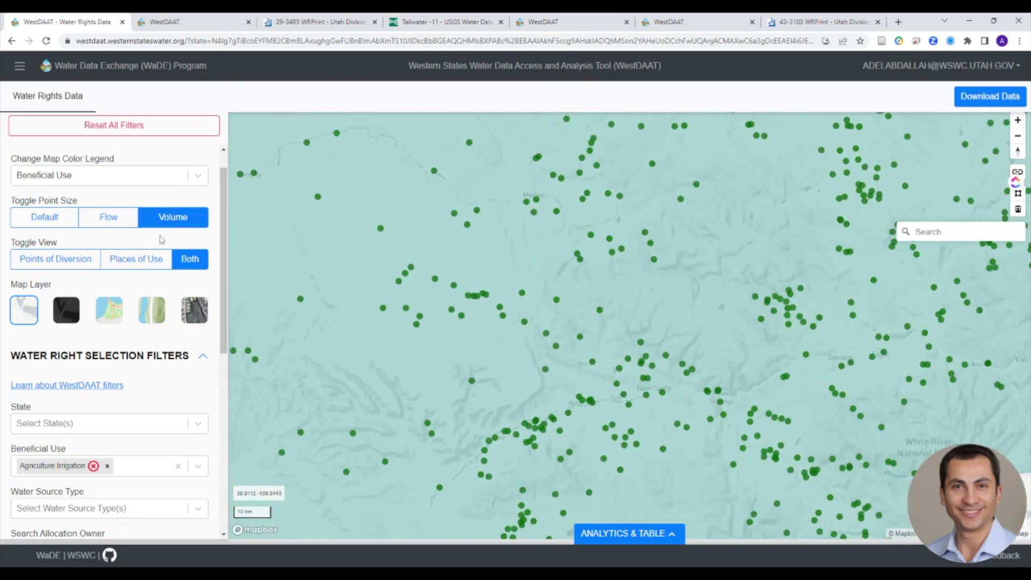
left_click(114, 221)
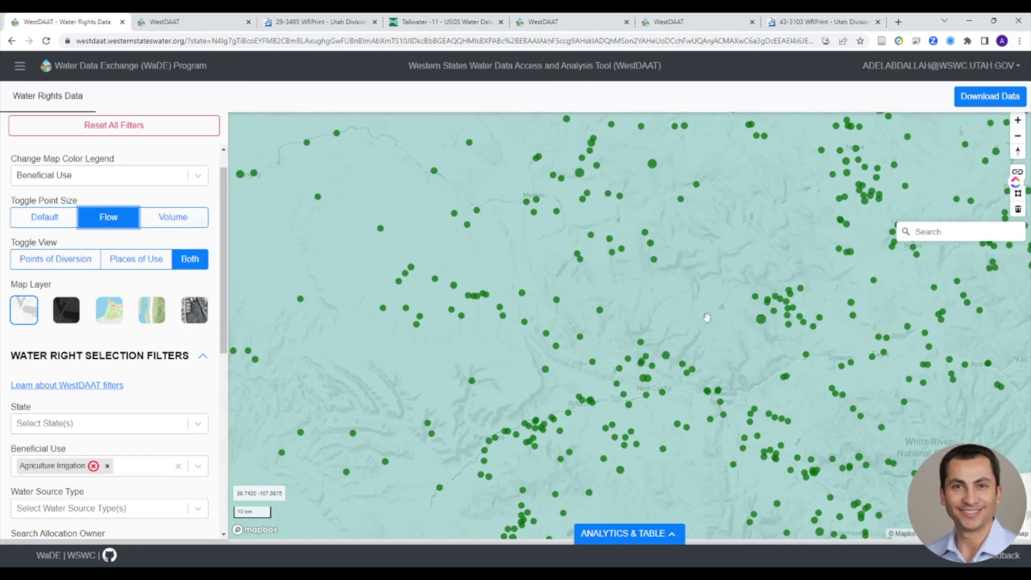
left_click_drag(658, 318, 617, 262)
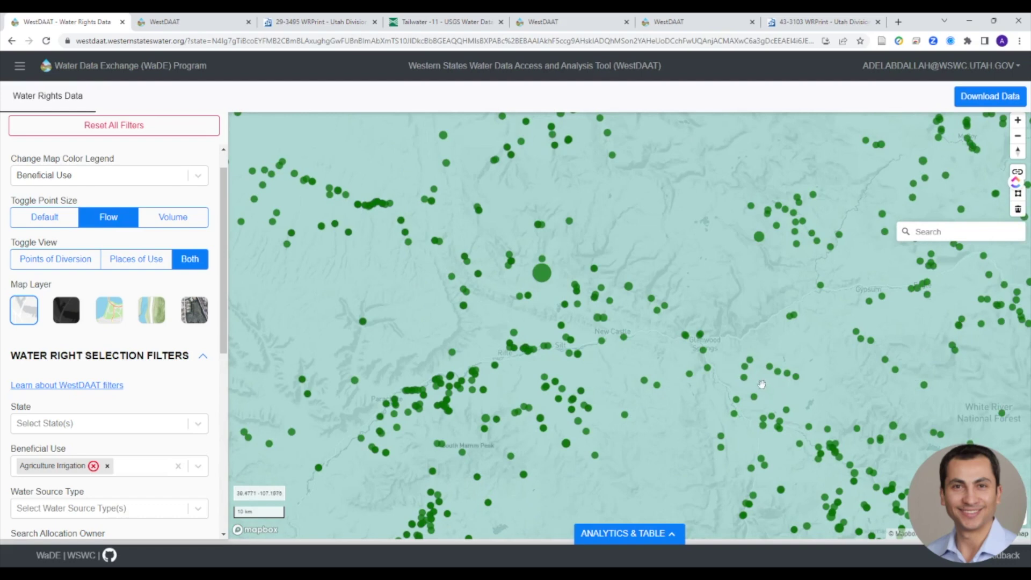
left_click(544, 275)
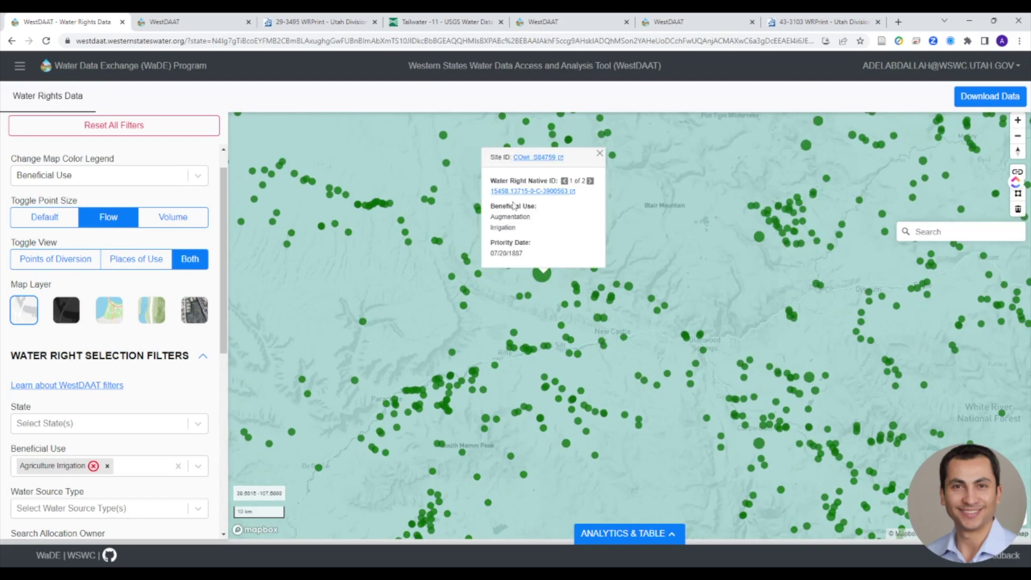
Step: Review the water right's landing page with its 100 CFS flow, then close the map's site popup
left_click_drag(515, 206, 515, 192)
left_click(516, 191)
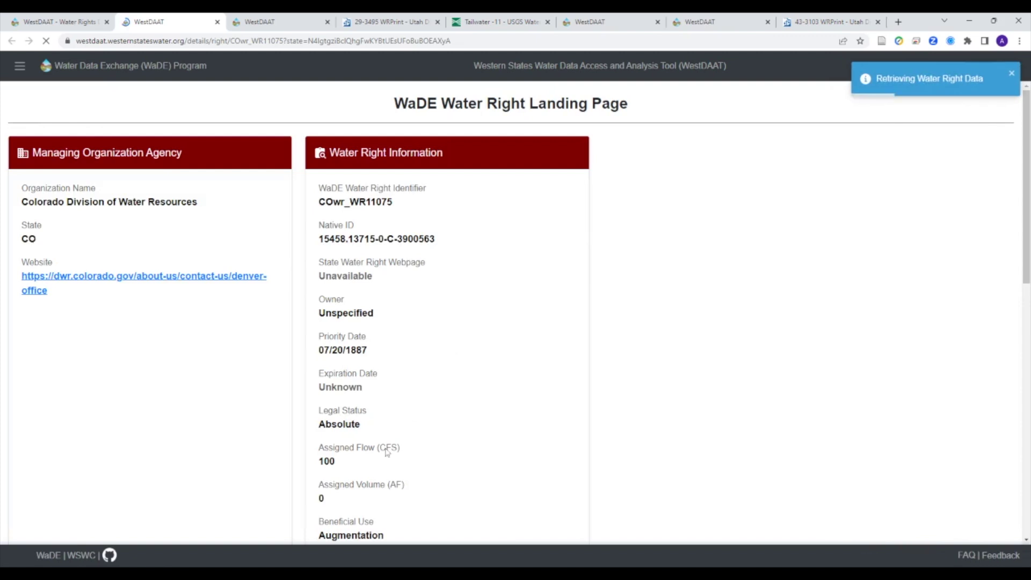
left_click_drag(336, 464, 322, 454)
left_click(418, 457)
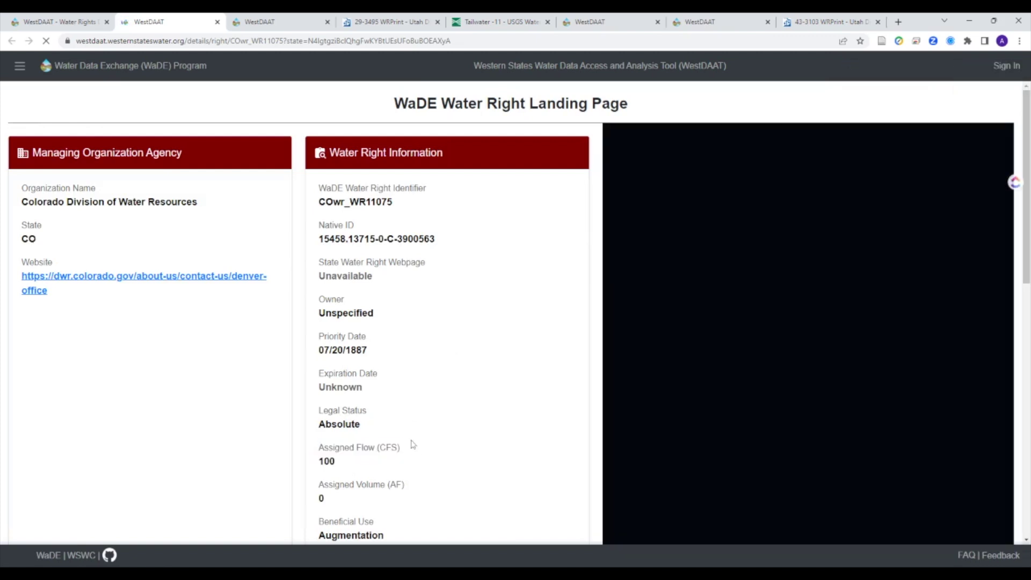
scroll(376, 322, "down", 4)
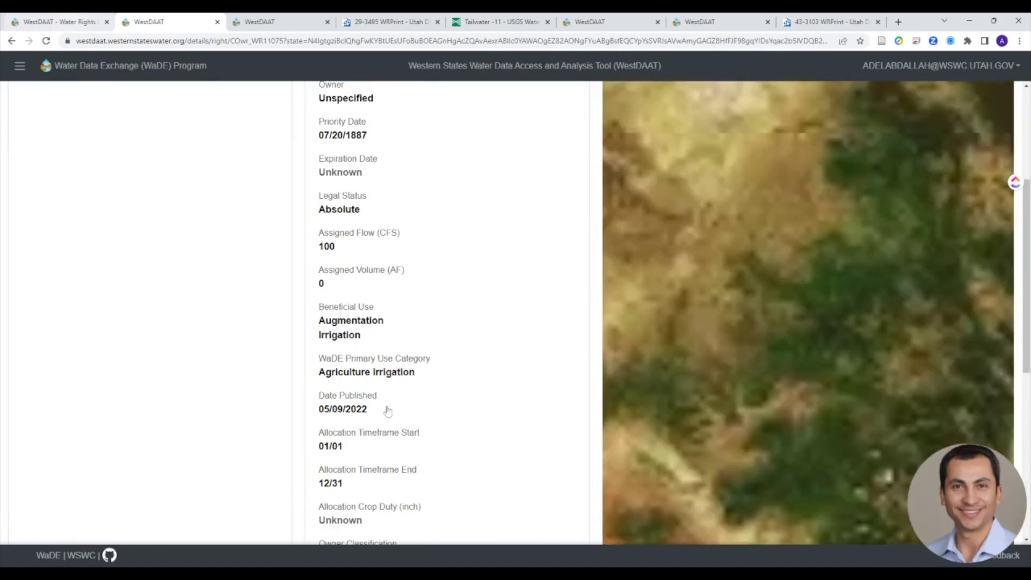
left_click(111, 18)
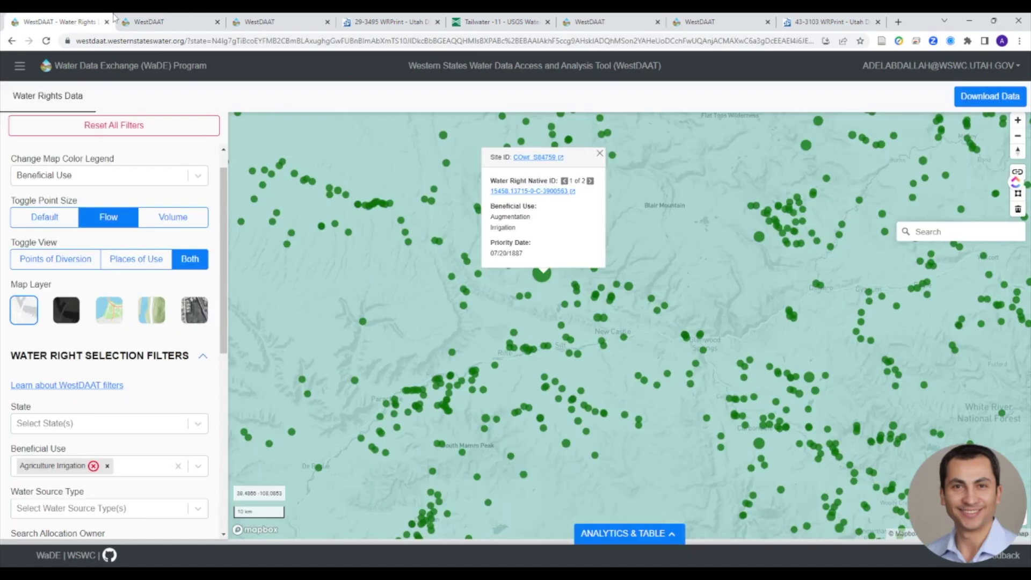
left_click(600, 154)
Step: Reset all filters and switch the NLDI filter on
left_click(112, 125)
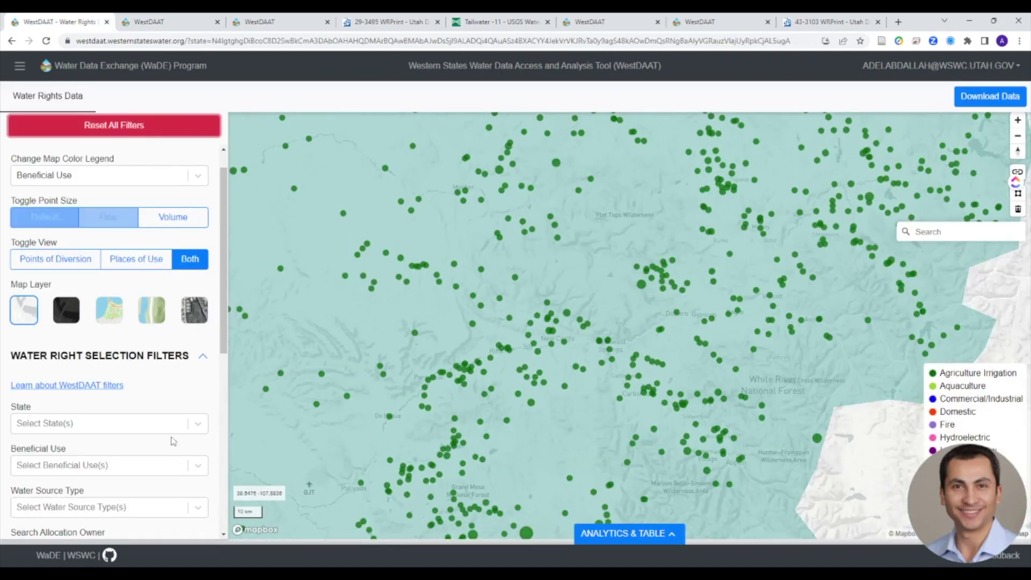
scroll(173, 442, "down", 7)
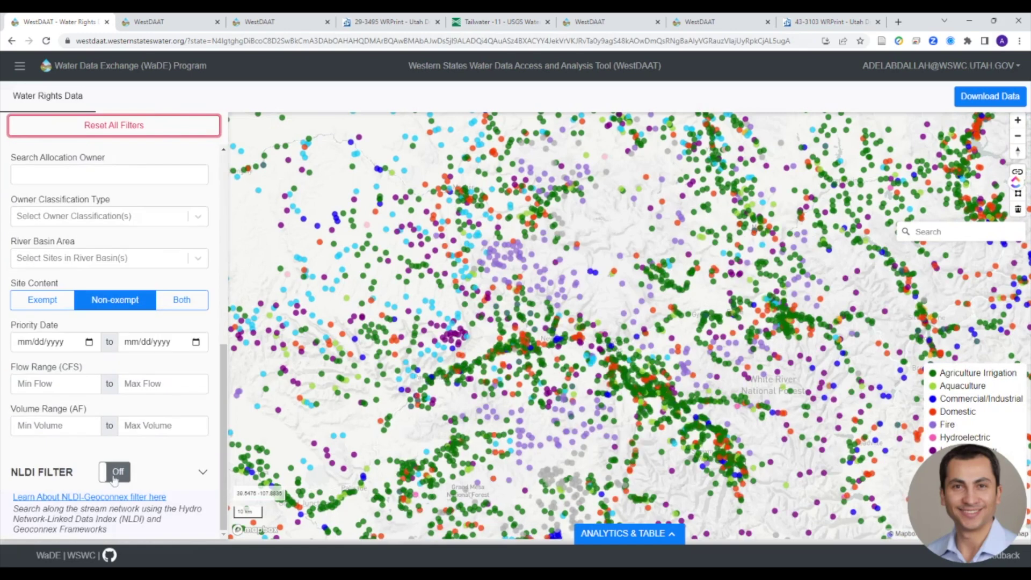
left_click(114, 478)
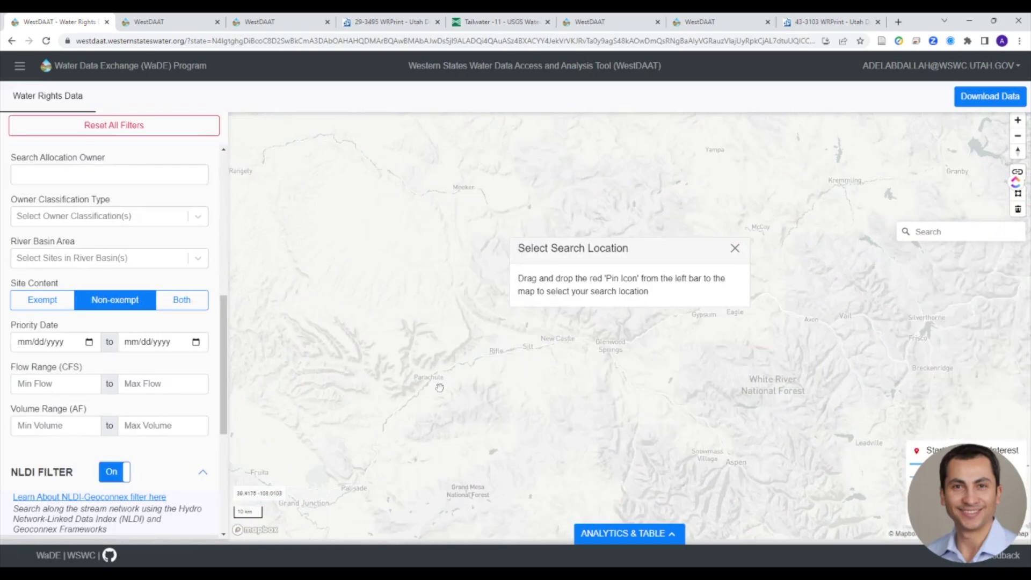
Step: Pin the search location at latitude 39.5468, longitude -107.6110 on the river near New Castle
scroll(108, 344, "down", 5)
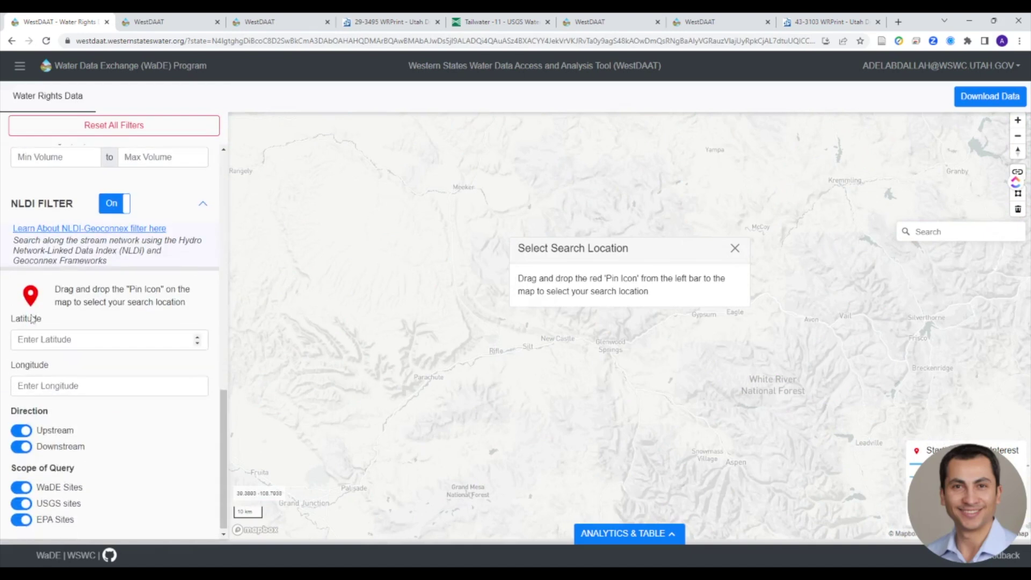
left_click_drag(31, 293, 479, 310)
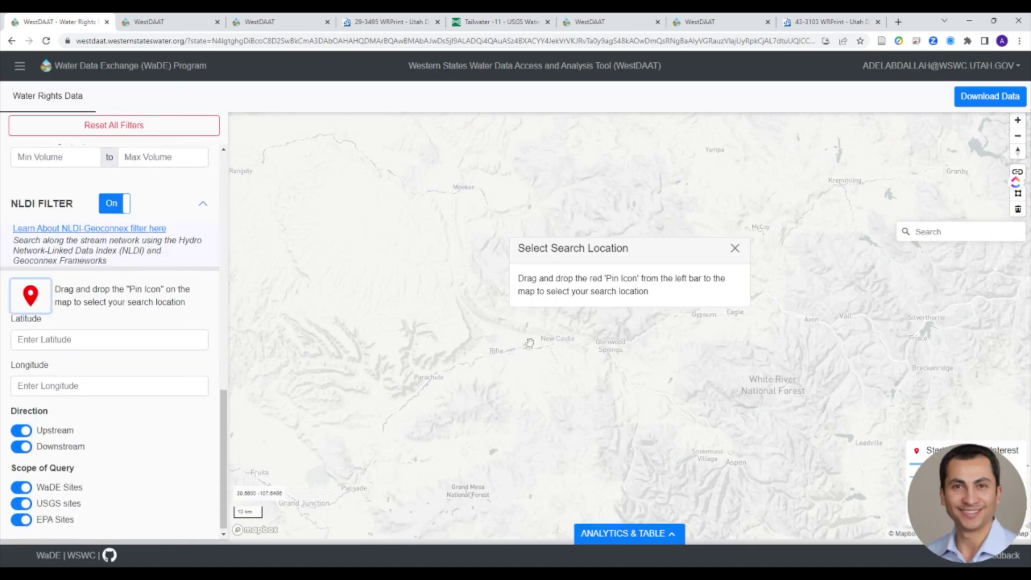
left_click_drag(539, 346, 540, 346)
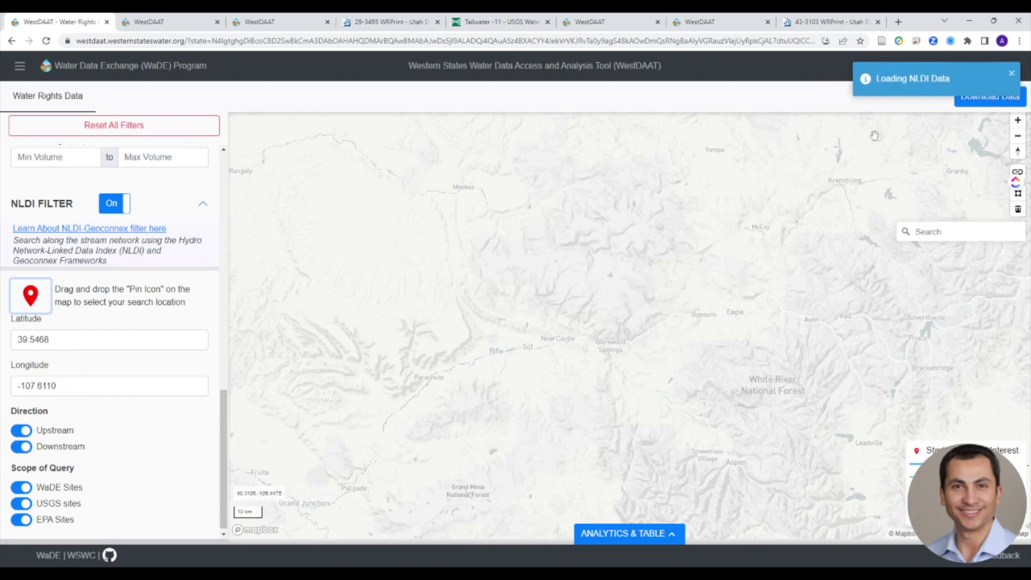
left_click(1010, 78)
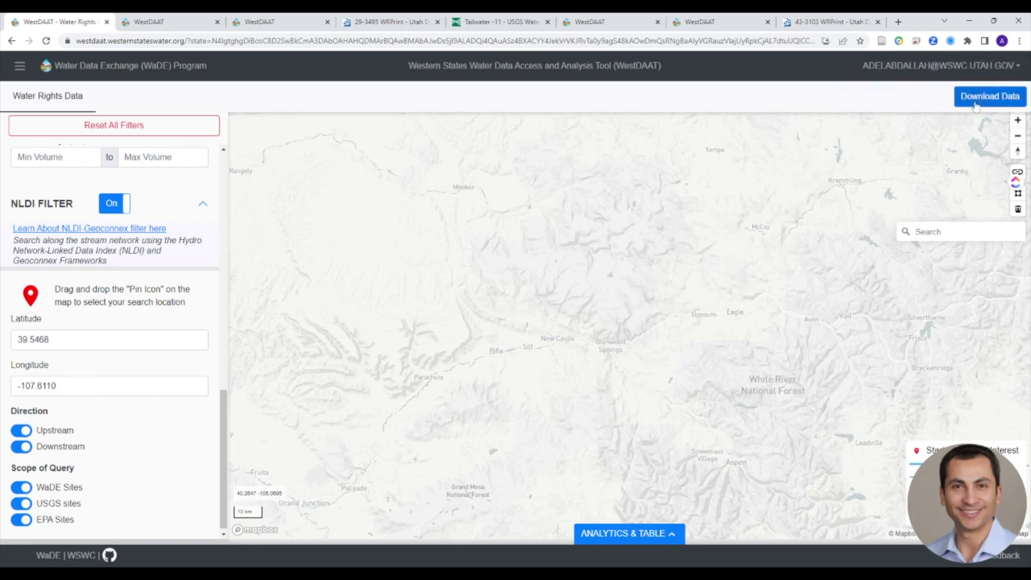
Step: Check the 100,000-point download limit, cancel the download, and zoom out around the pin
left_click(977, 102)
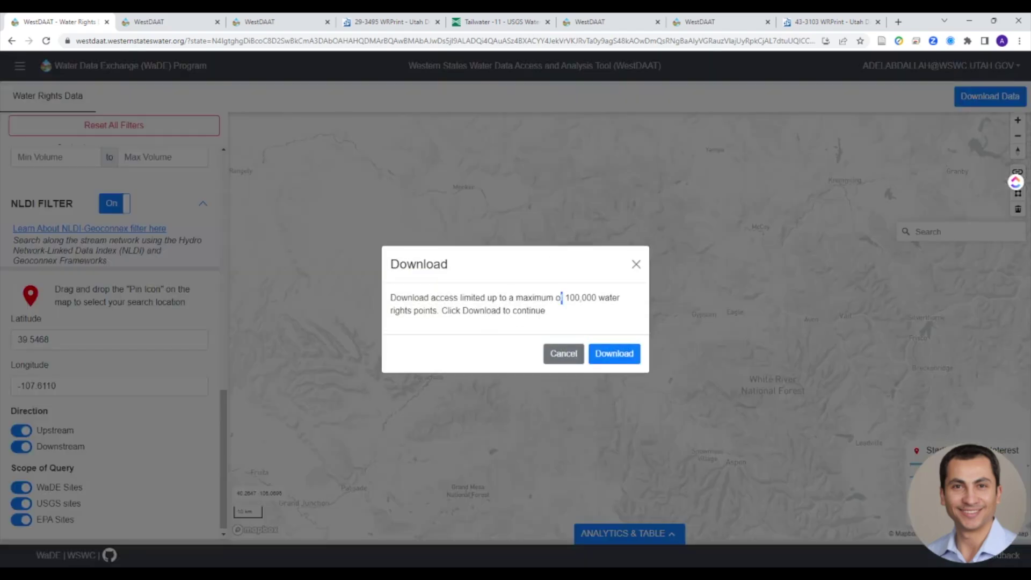
left_click_drag(562, 298, 601, 316)
left_click(589, 317)
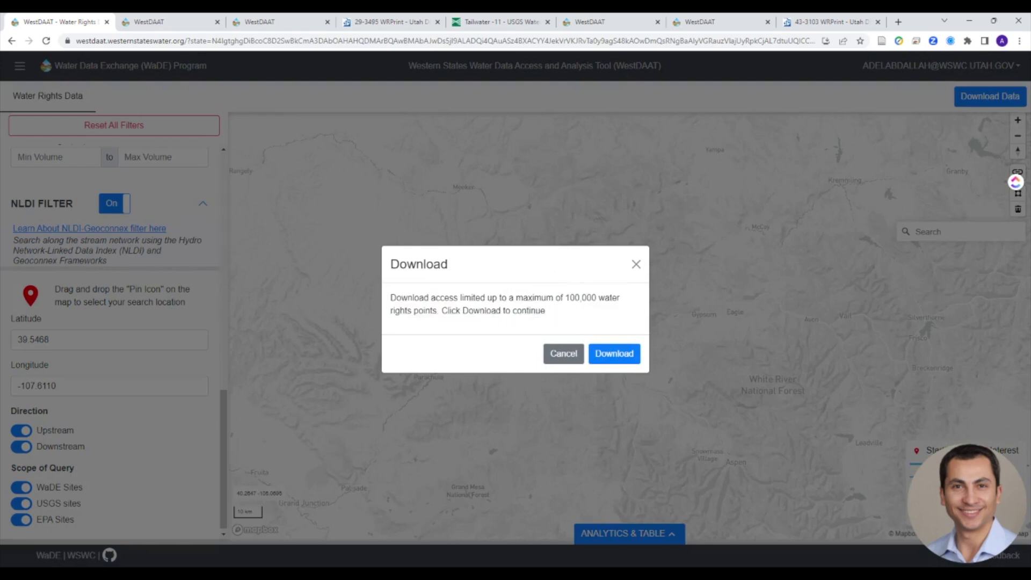
left_click(560, 353)
scroll(470, 341, "down", 2)
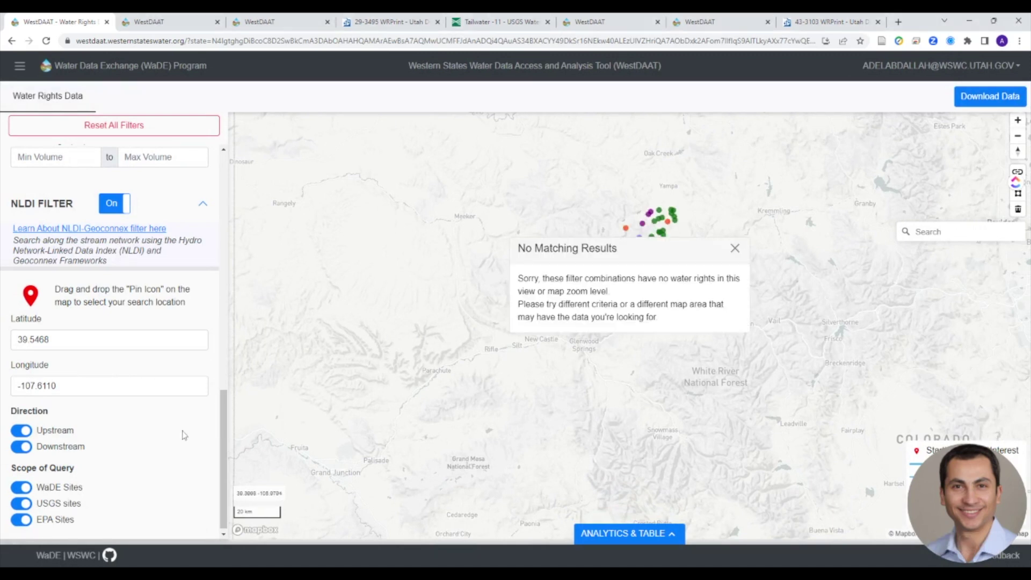
Step: Dismiss the no-matching-results message and exclude EPA sites from the NLDI results
left_click(736, 247)
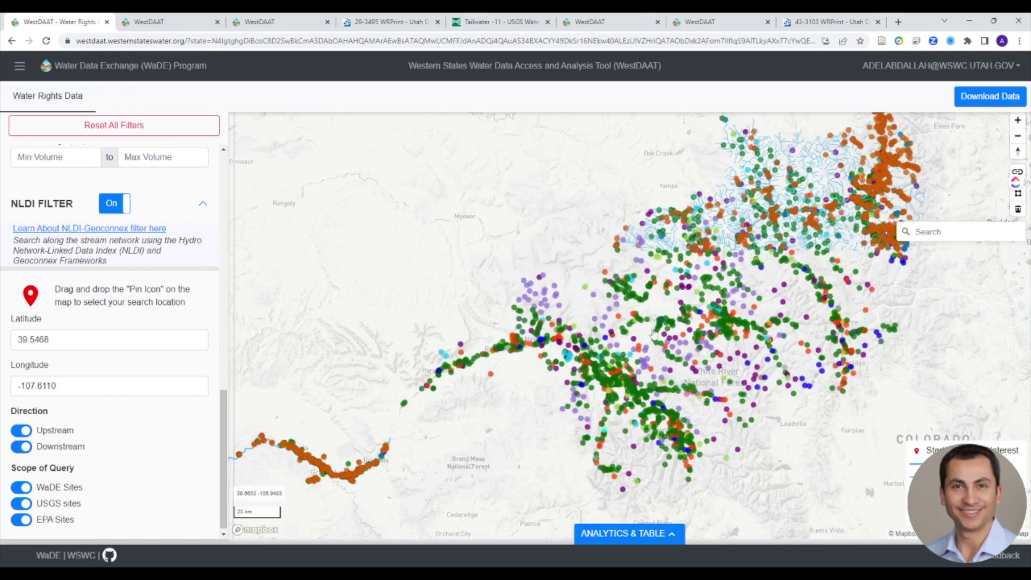
scroll(650, 301, "down", 1)
scroll(688, 316, "up", 2)
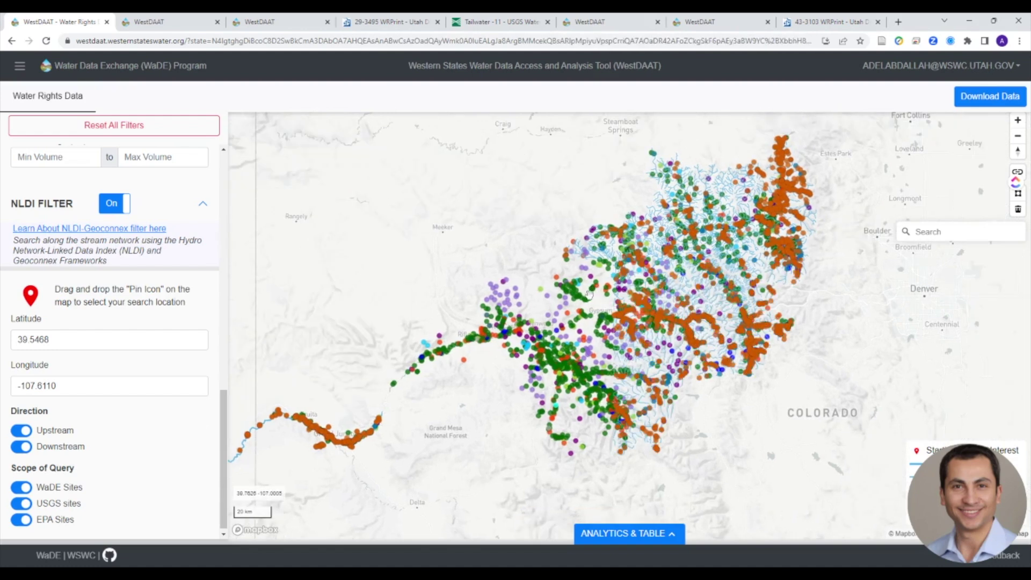
left_click(23, 521)
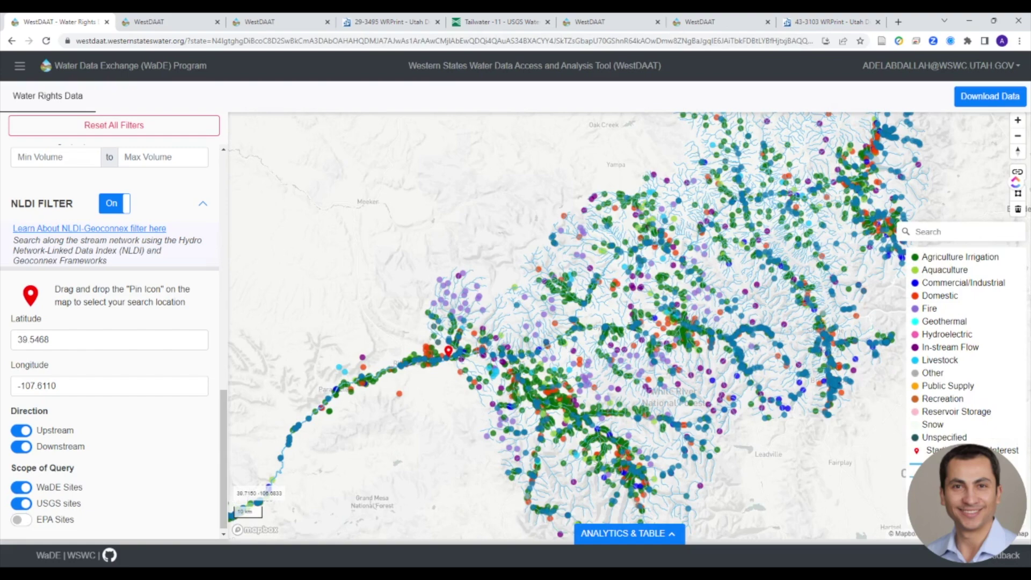
Step: Zoom to the pin and show details for the Ware and Hinds Ditch USGS site
scroll(674, 313, "up", 5)
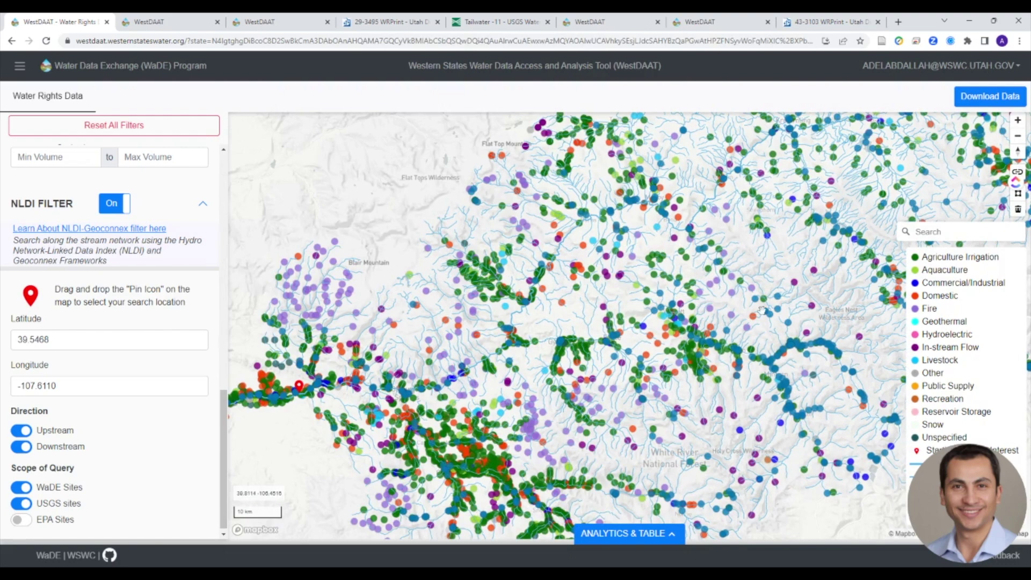
left_click_drag(453, 365, 493, 355)
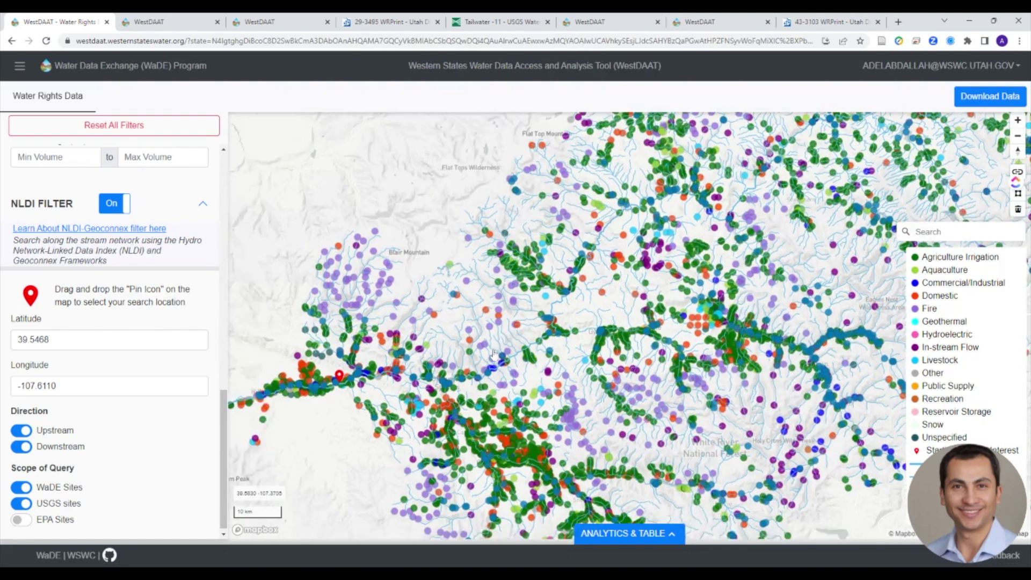
scroll(493, 355, "up", 5)
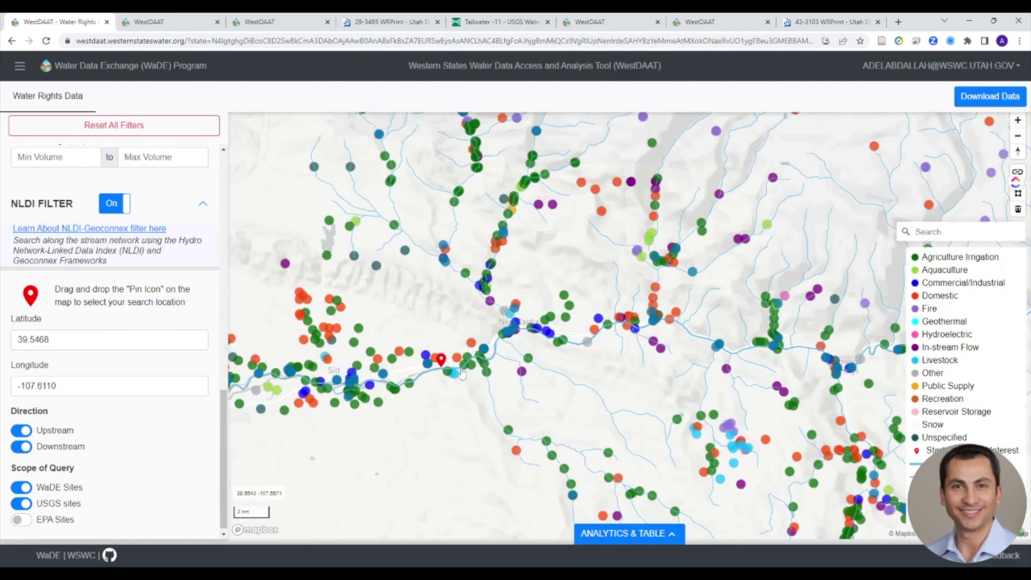
left_click(486, 351)
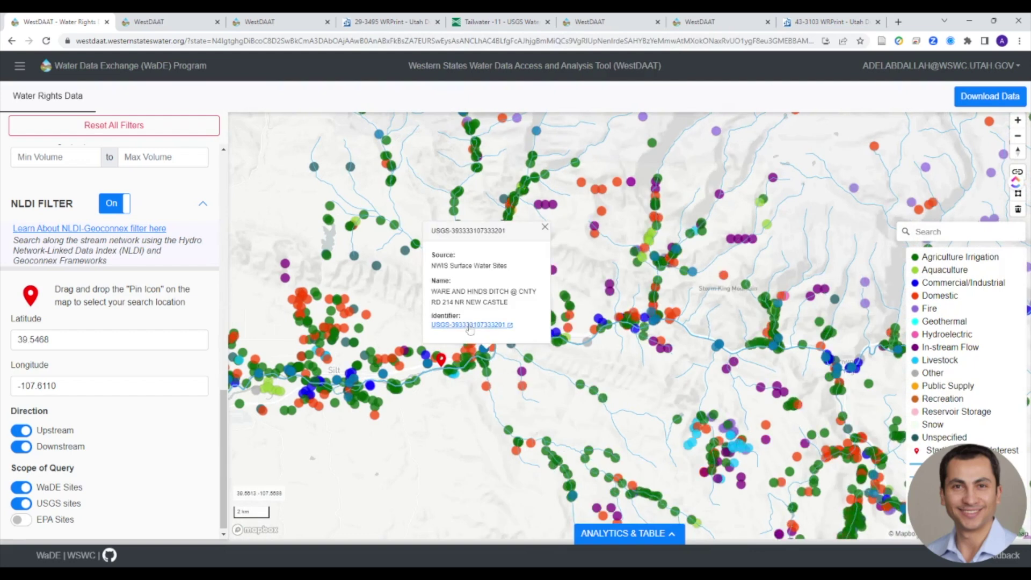
Step: Browse the Ware and Hinds Ditch USGS monitoring page, then return to the WestDAAT map
left_click(471, 325)
scroll(152, 303, "down", 1)
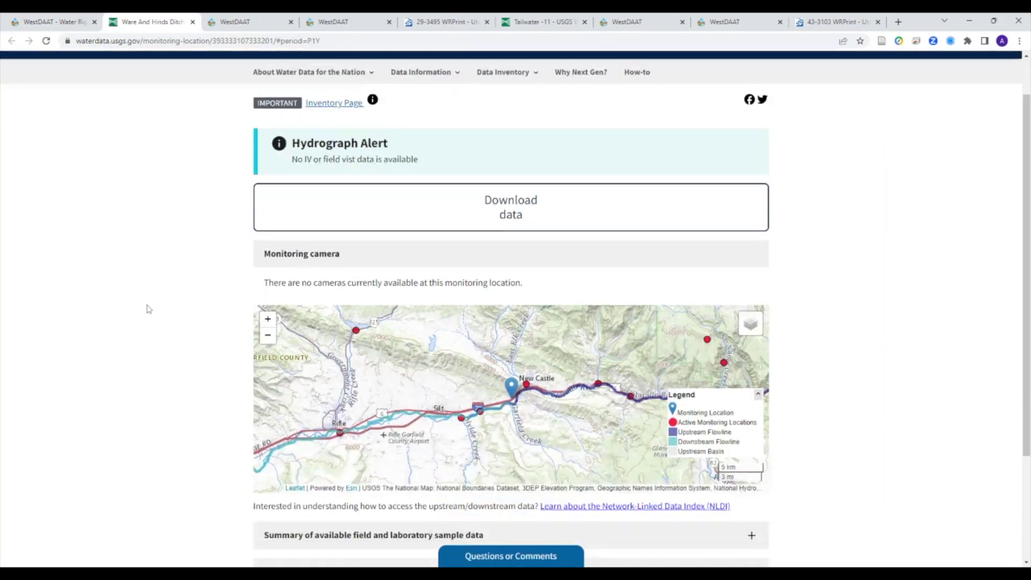
scroll(149, 309, "down", 3)
left_click(54, 19)
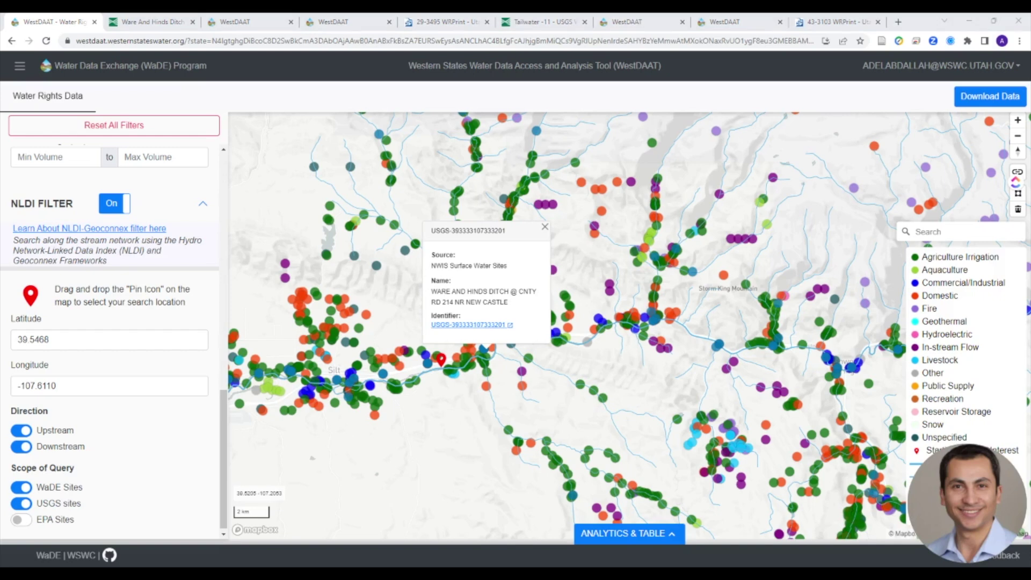
mouse_move(963, 541)
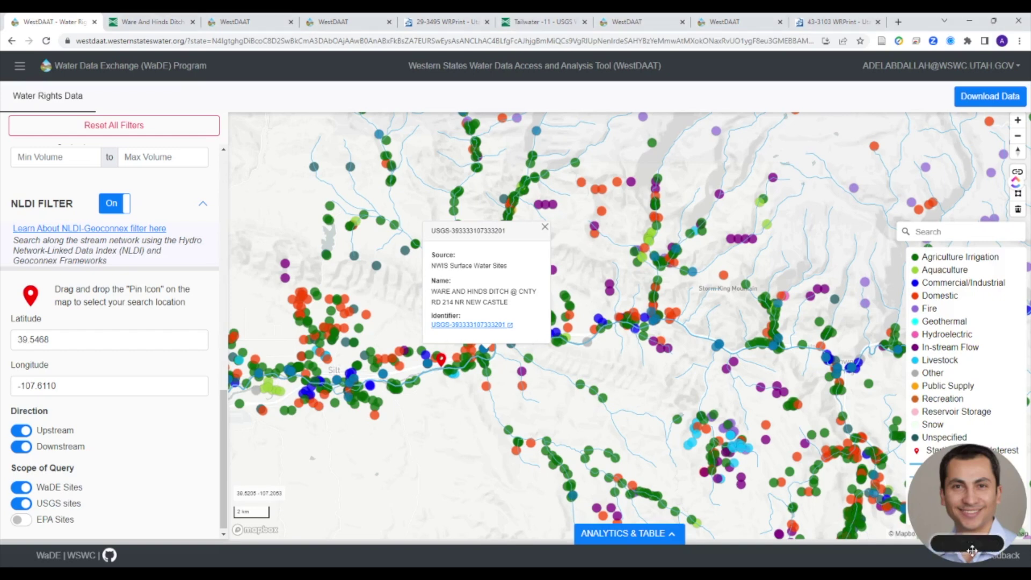